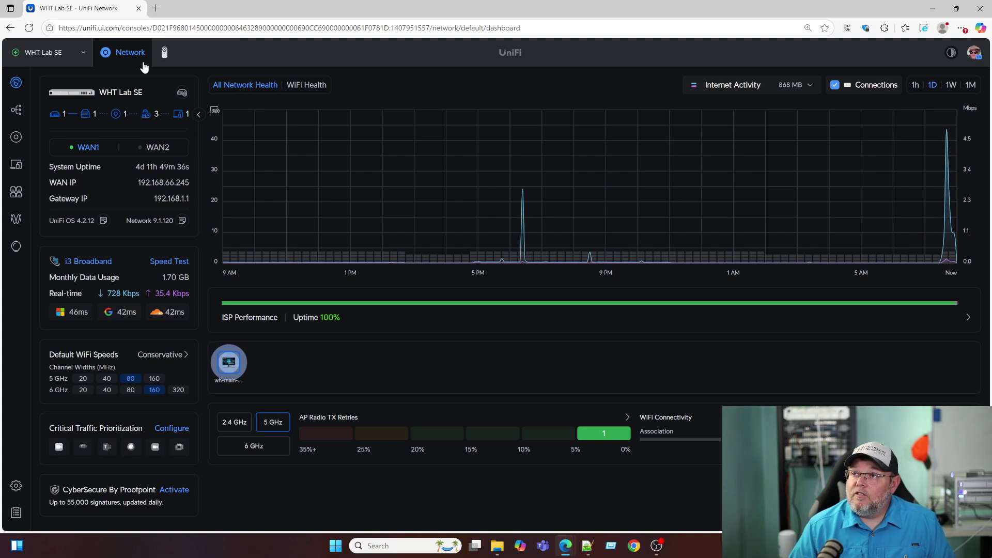
Switch to Protect, check installed versions under Settings' Control Plane, and return to the dashboard
left_click(165, 54)
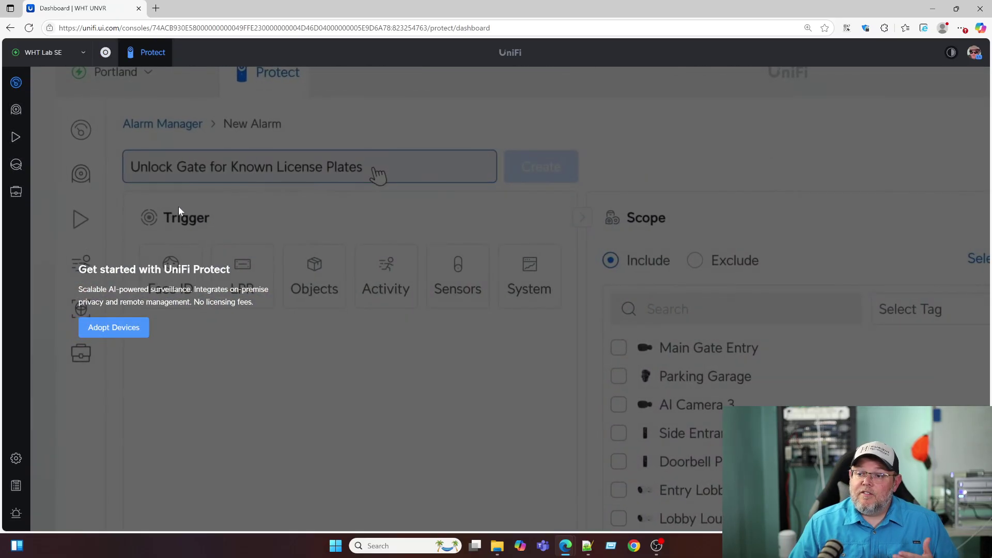
left_click(16, 458)
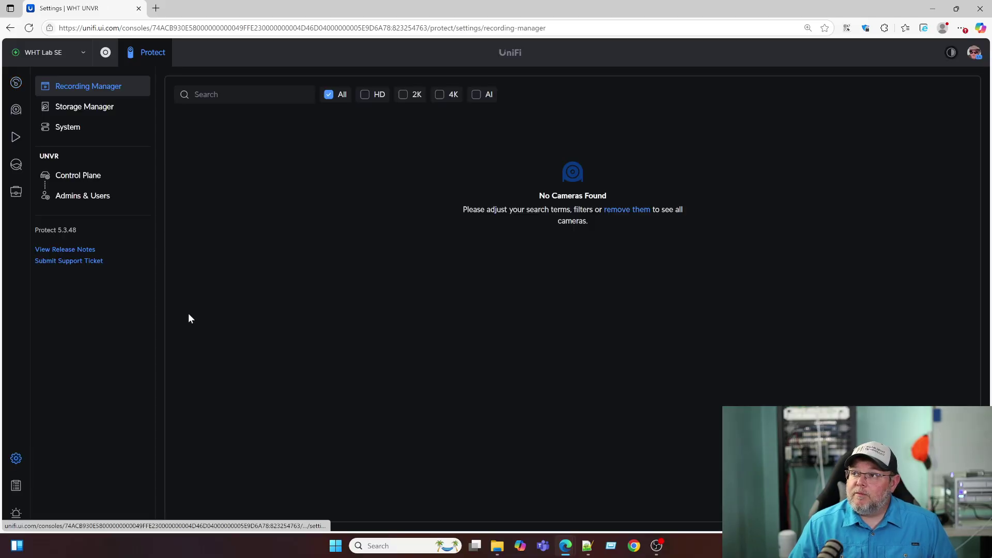
left_click(91, 178)
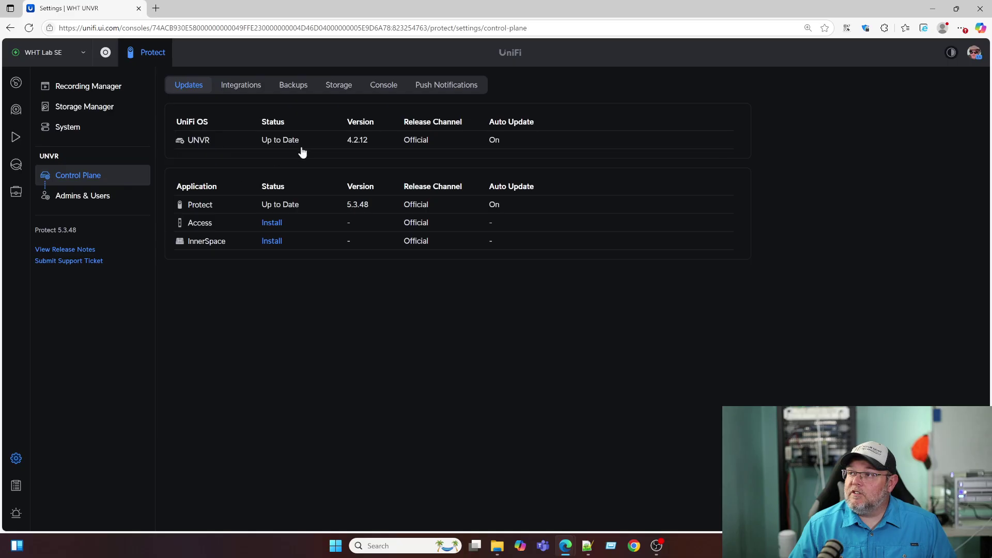
left_click(16, 83)
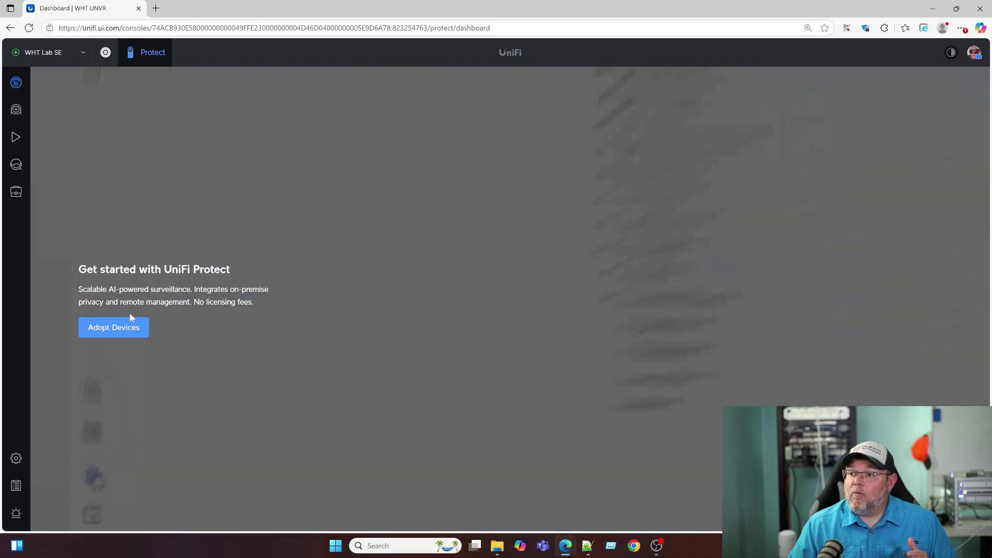
Adopt the AI Pro camera and the AI Key from the devices list
left_click(116, 327)
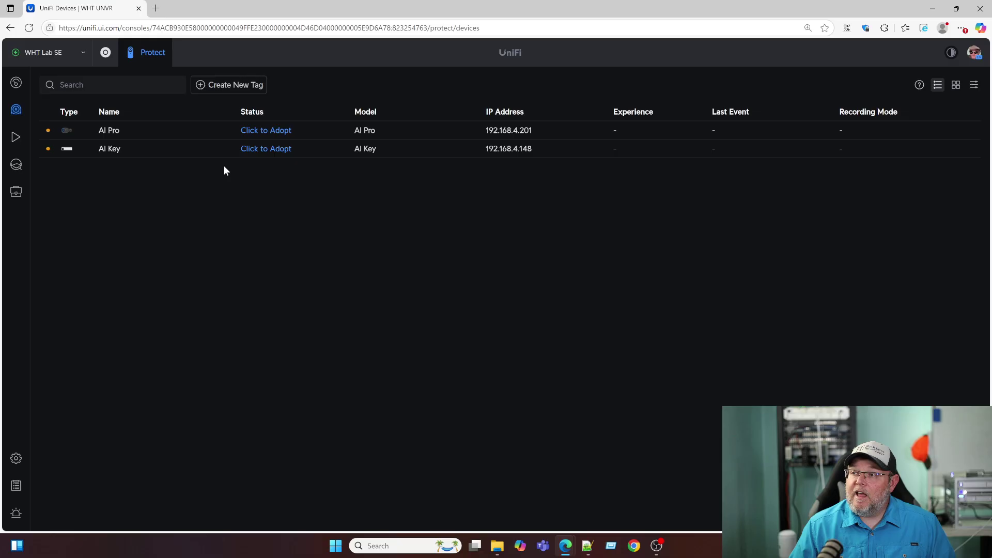
left_click(279, 132)
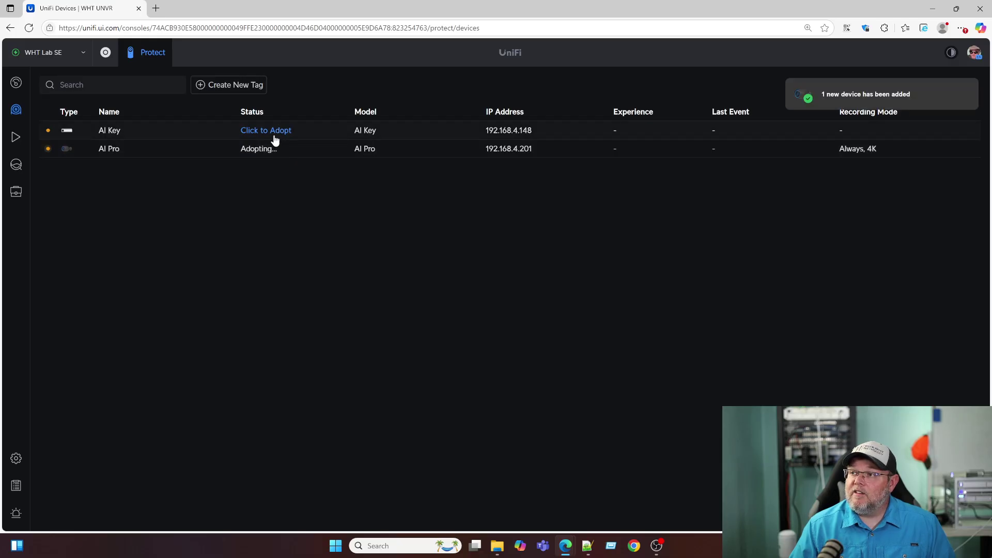
left_click(273, 133)
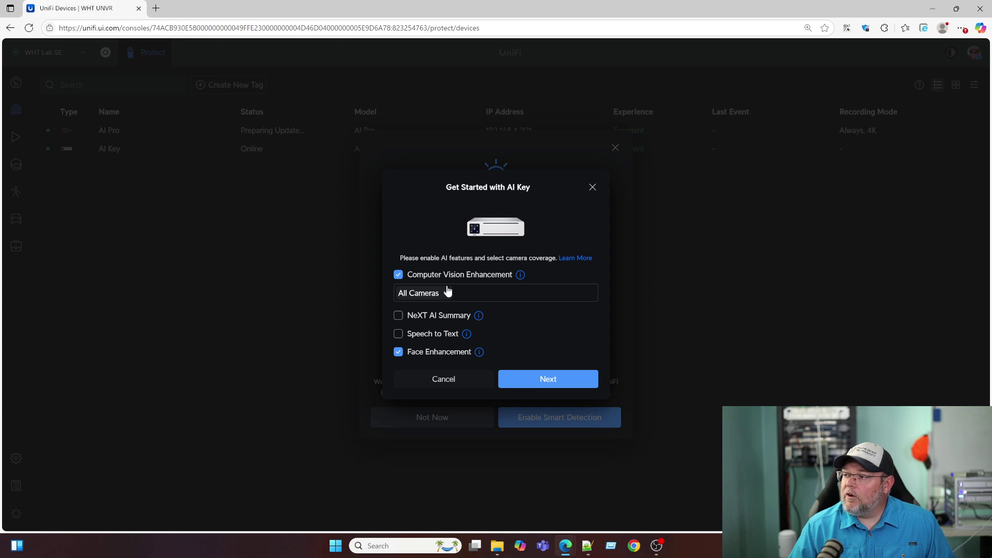
Enable NeXT AI Summary and Speech to Text for all cameras in the AI Key setup
mouse_move(480, 317)
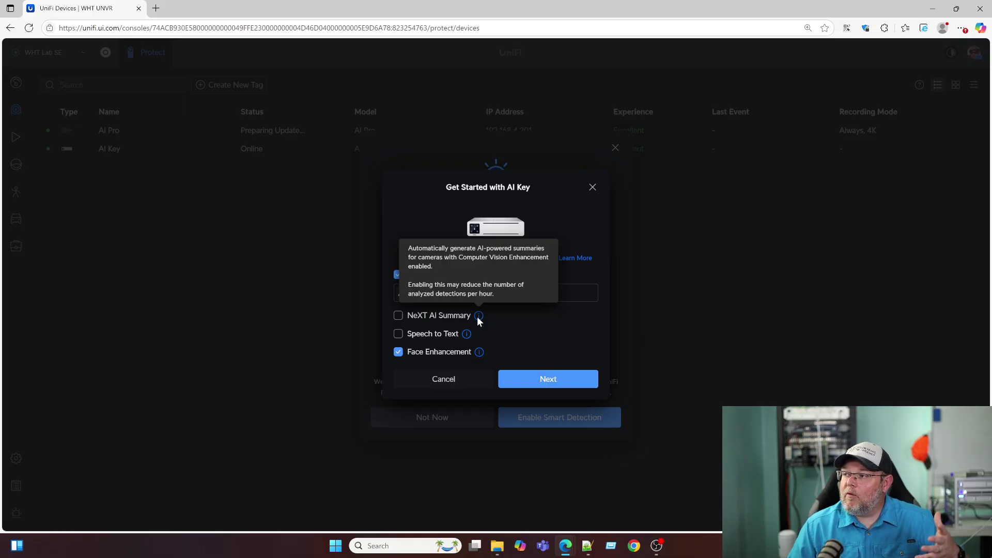
left_click(399, 318)
mouse_move(466, 334)
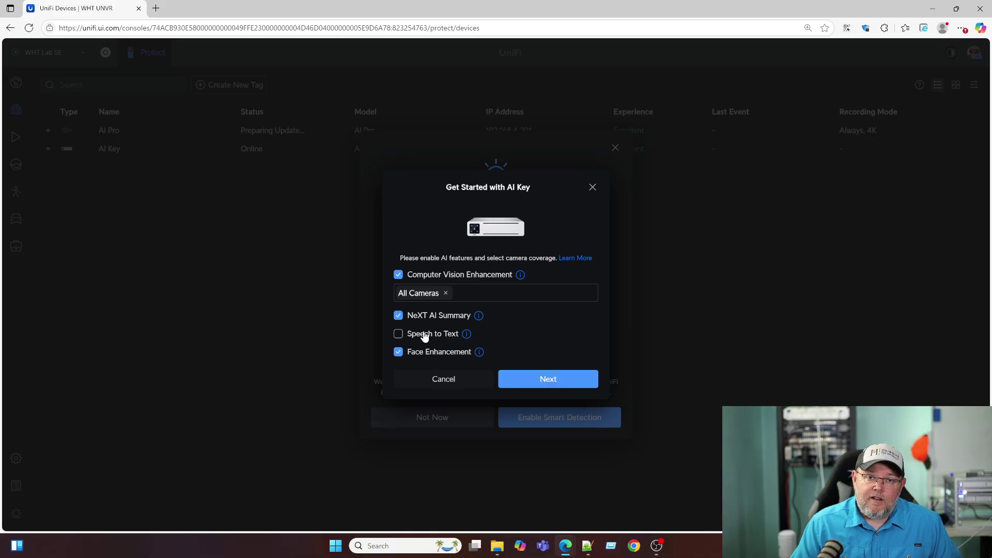
left_click(401, 337)
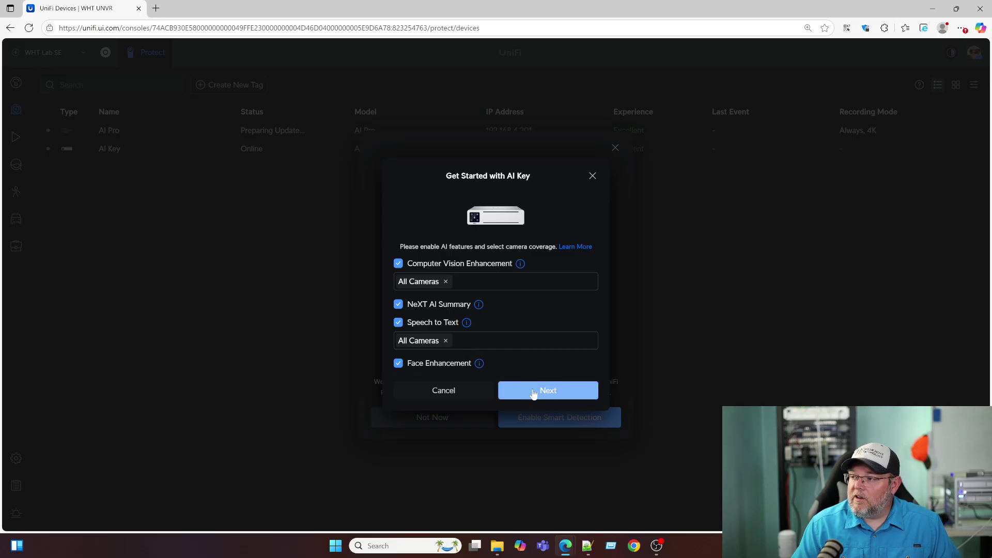
Start retroactive AI Key analysis of the last 5000 events and enable Smart Detection
left_click(533, 394)
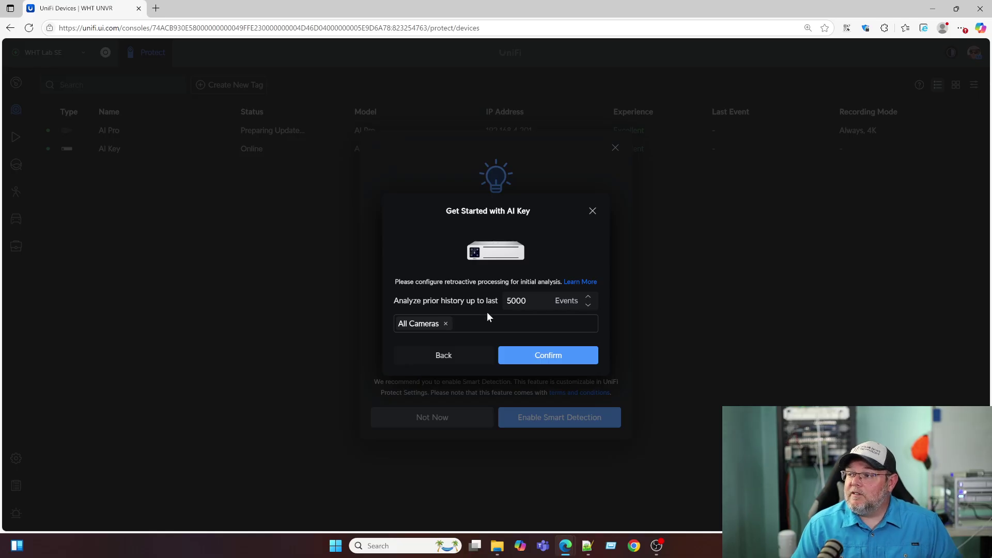
left_click(531, 358)
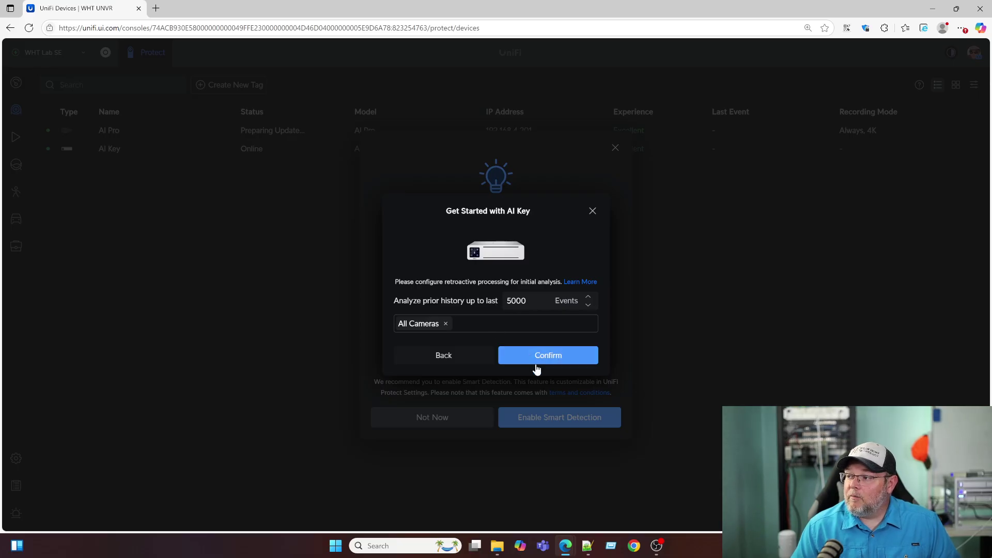
left_click(534, 360)
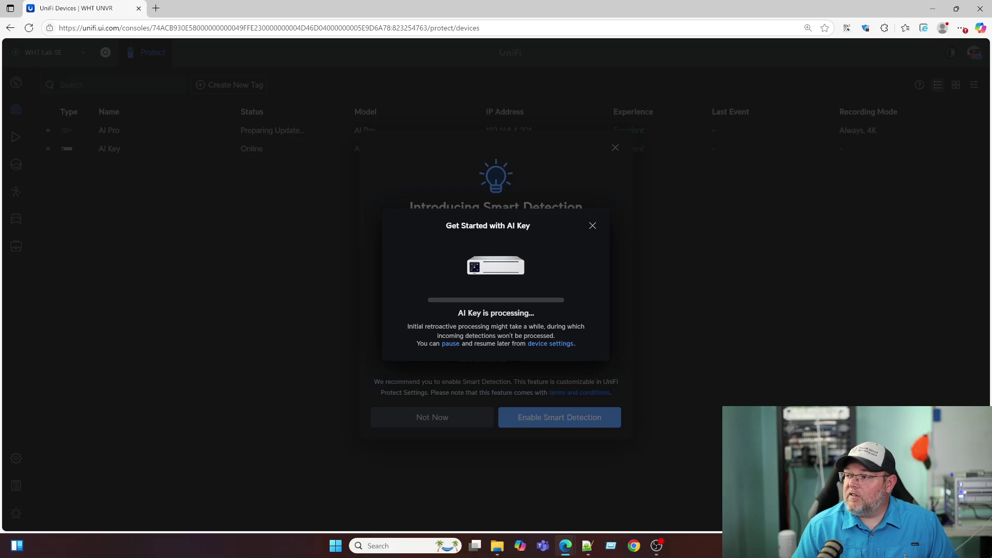
left_click(593, 227)
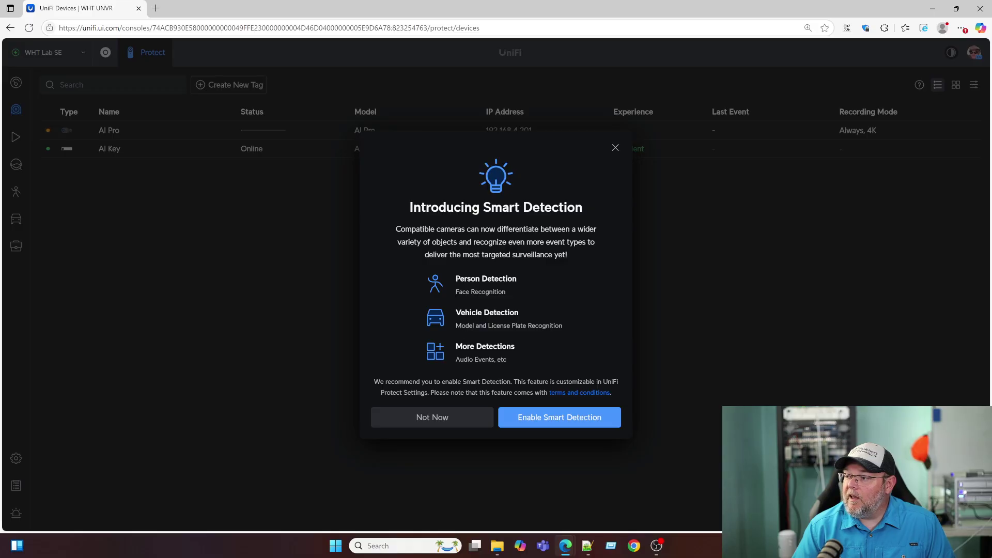
left_click(525, 416)
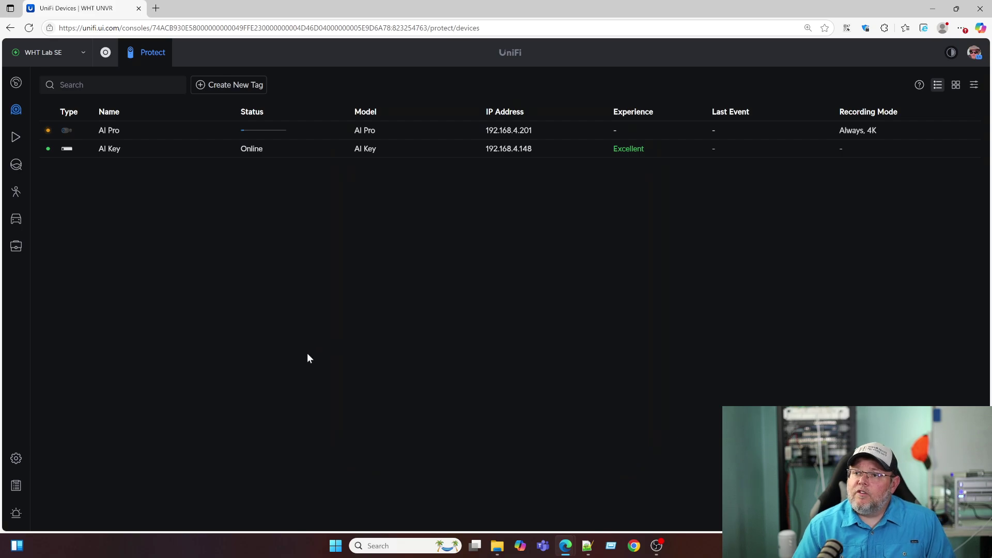
Open the AI Key's details and scroll through its overview
left_click(144, 152)
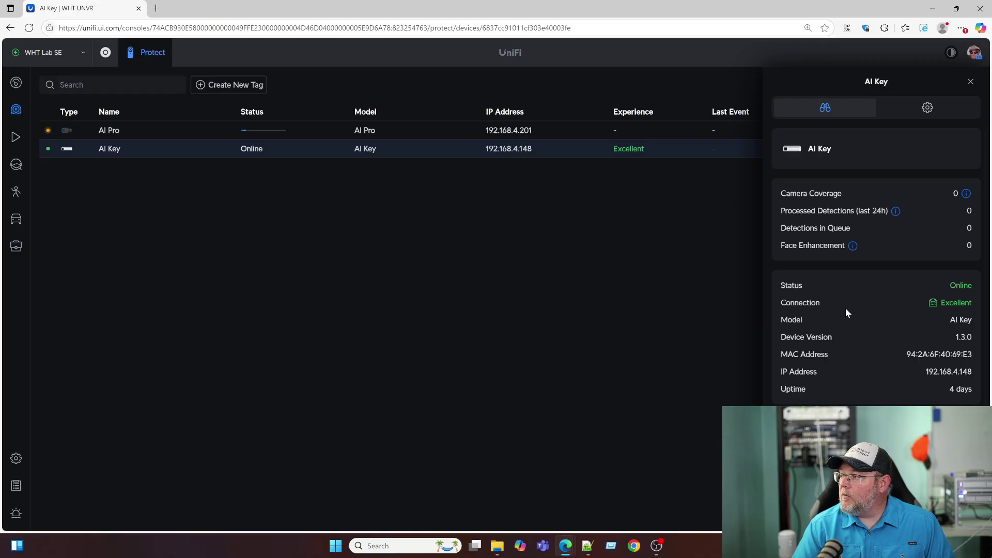
scroll(845, 308, "down", 2)
scroll(876, 279, "up", 2)
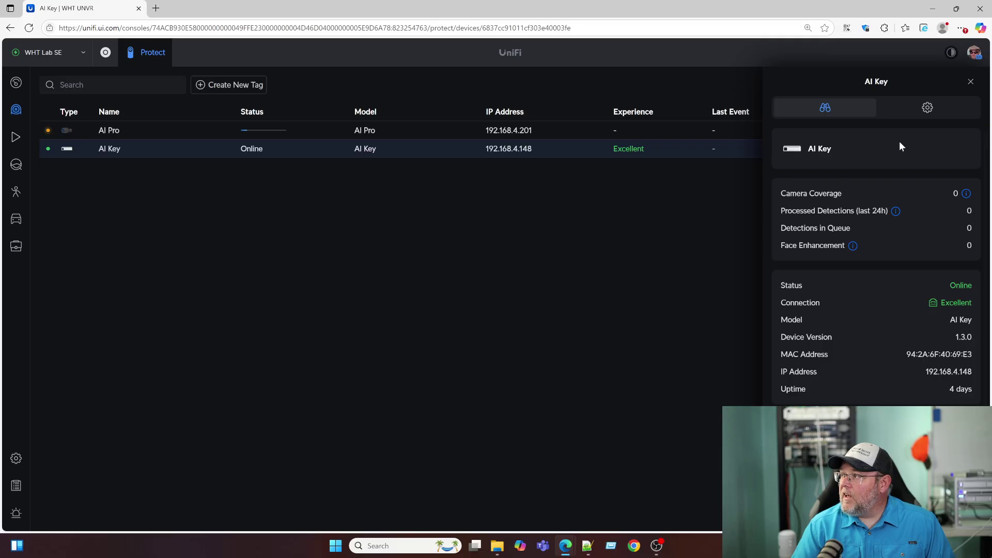
Review the AI Key's AI Features settings covering all cameras, then return to its overview
left_click(927, 108)
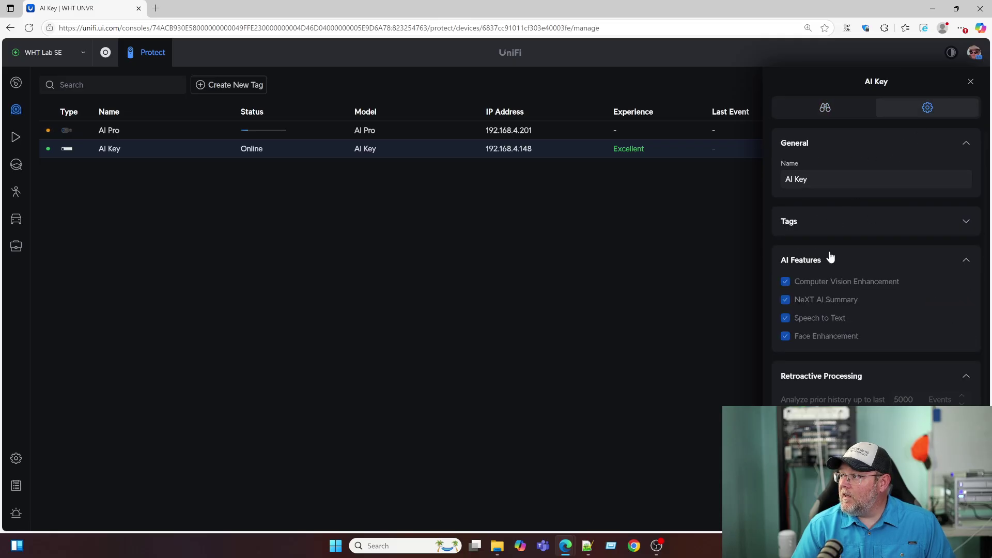
scroll(854, 287, "down", 3)
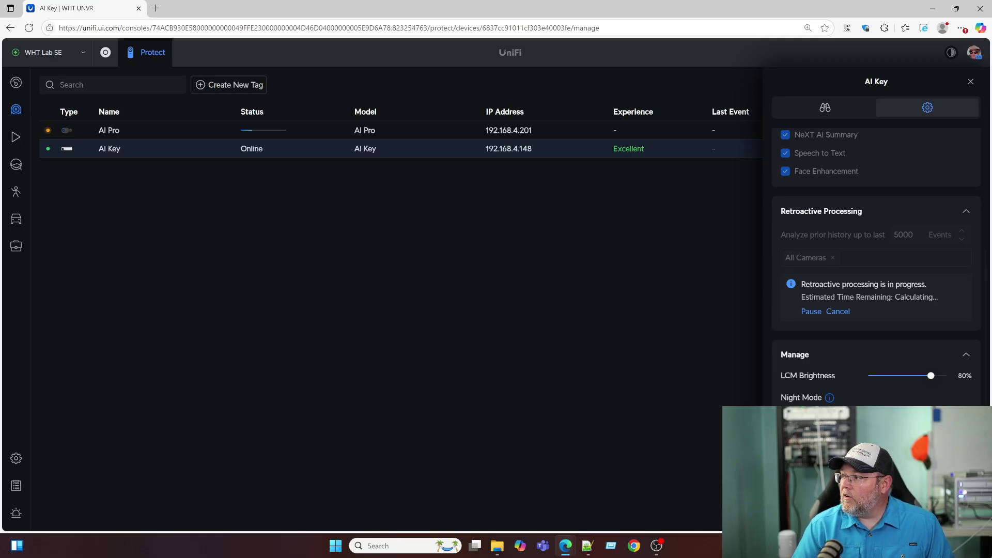
scroll(876, 258, "up", 1)
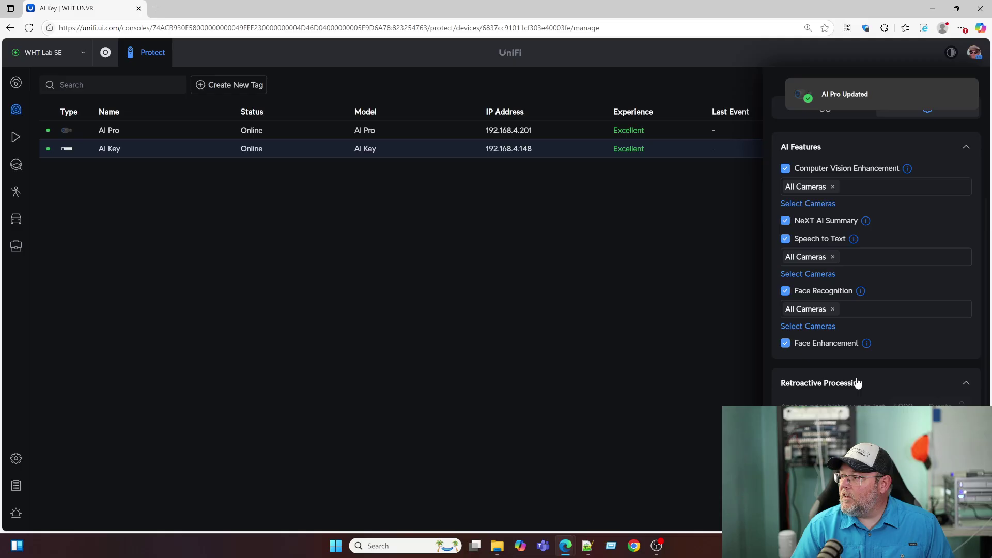
left_click(969, 90)
scroll(879, 338, "down", 3)
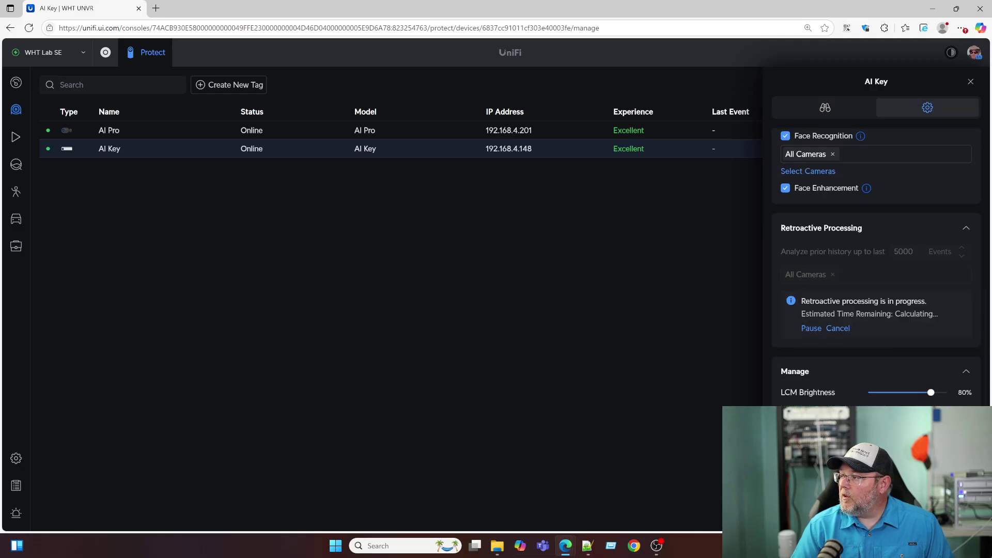
scroll(845, 385, "up", 5)
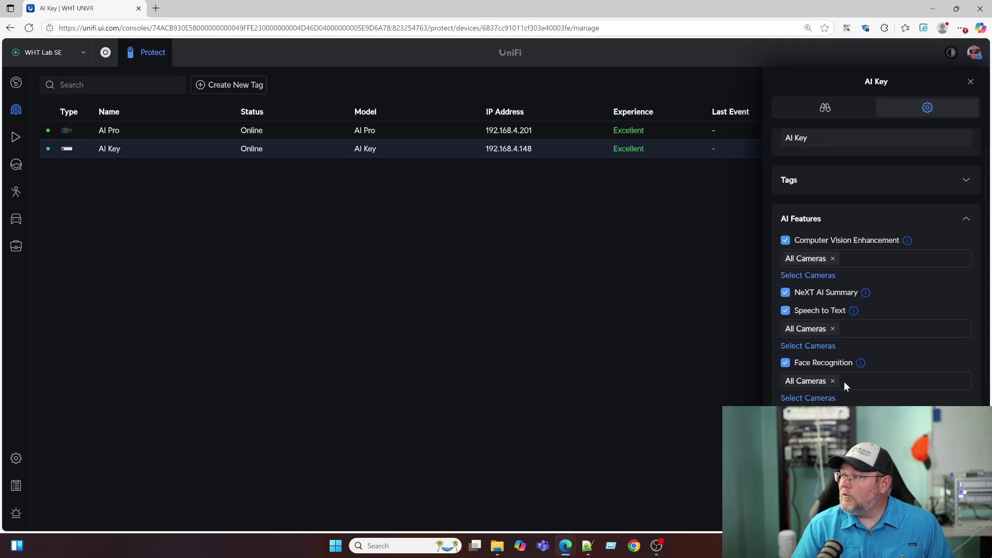
scroll(844, 382, "down", 1)
scroll(844, 381, "down", 2)
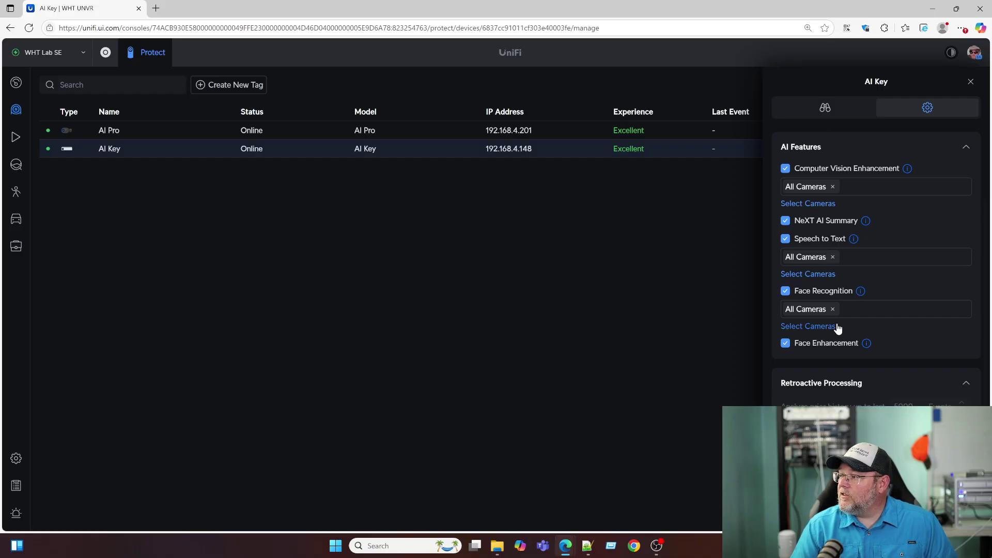
scroll(839, 331, "up", 2)
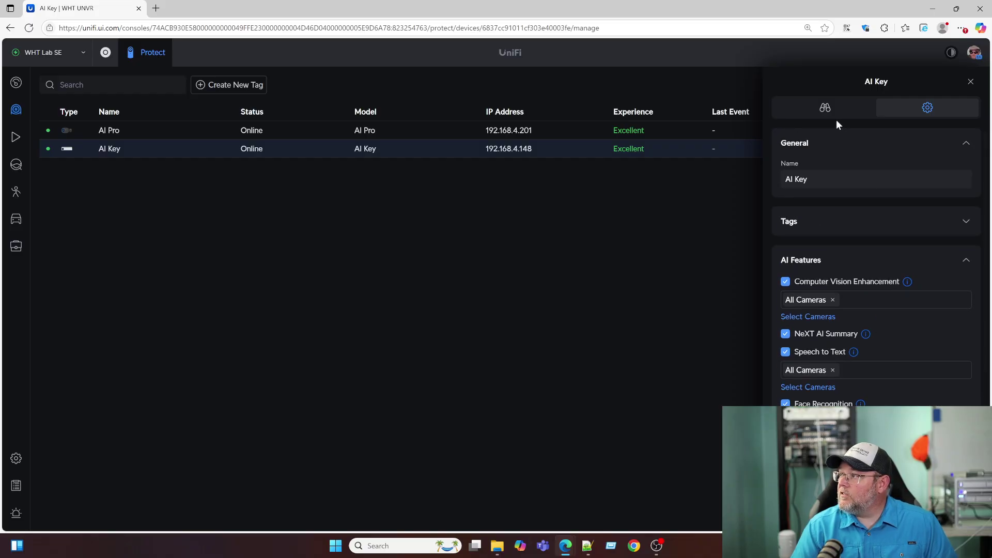
left_click(825, 108)
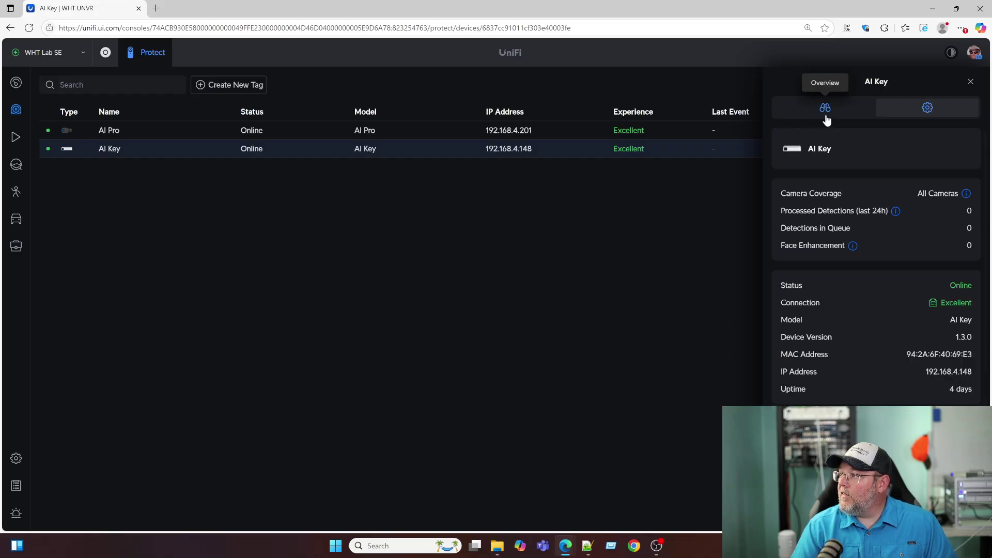
Open the AI Pro camera's details and start its live video
left_click(970, 83)
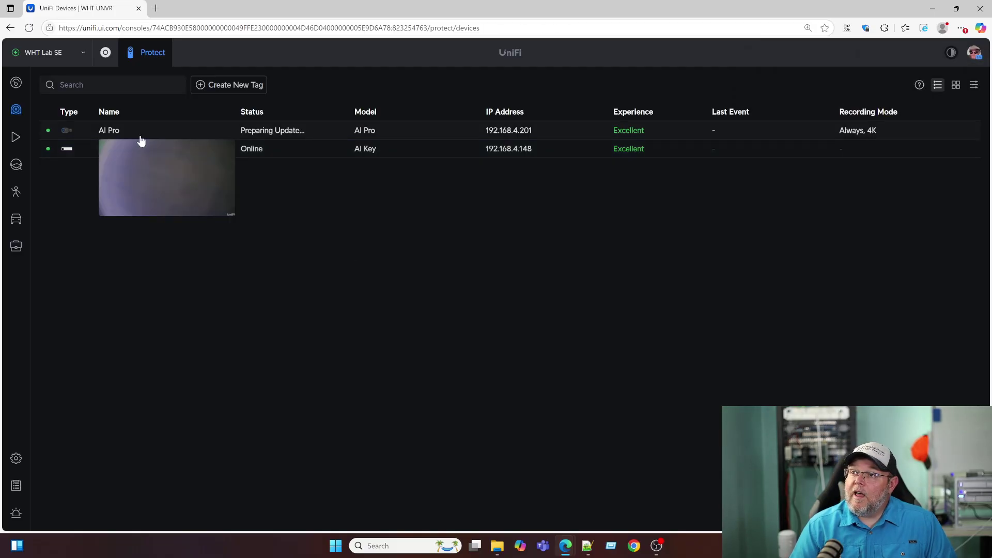
mouse_move(118, 134)
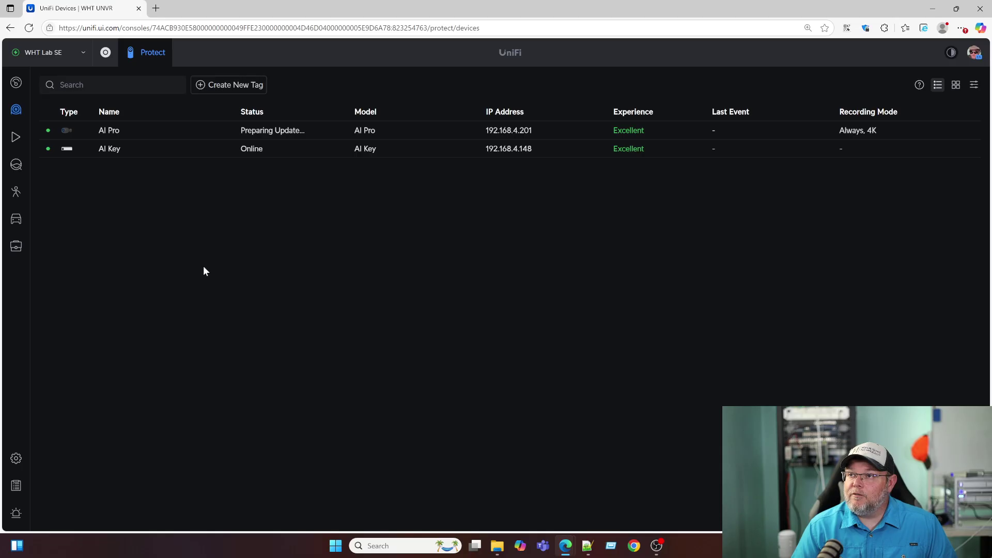
left_click(111, 130)
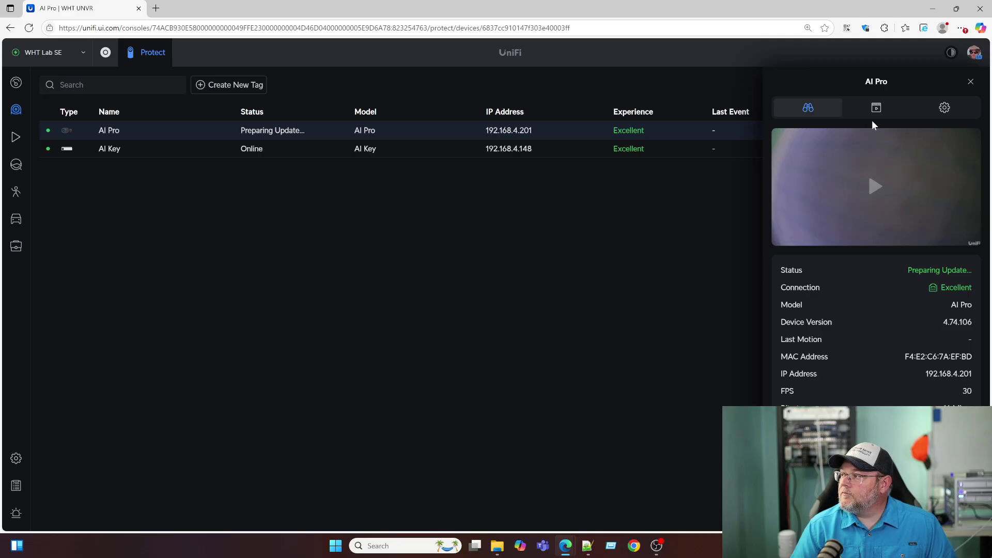
left_click(875, 188)
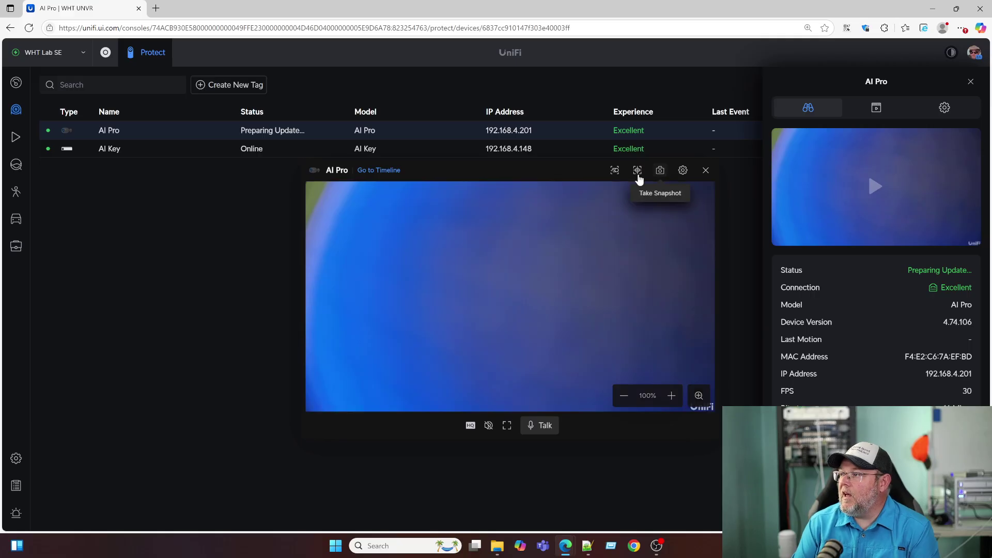
Check the Face/Person/Vehicle/Animal detection filter choices on the live player
left_click(615, 172)
left_click(613, 174)
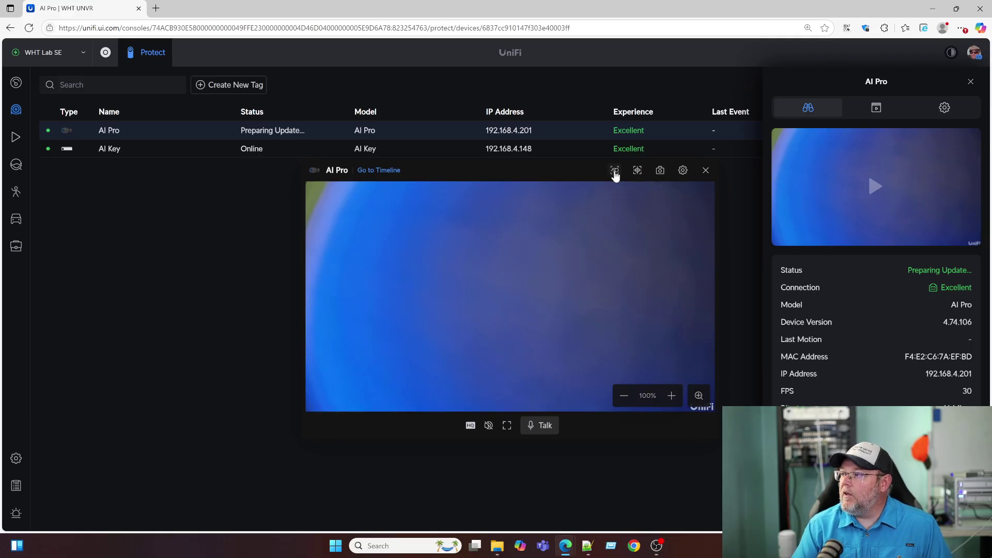
left_click(613, 174)
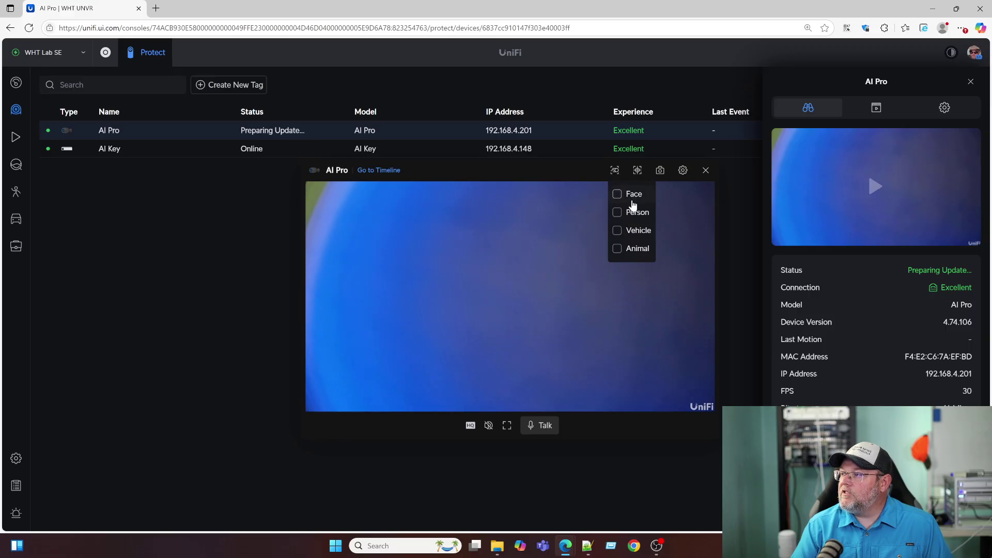
left_click(638, 171)
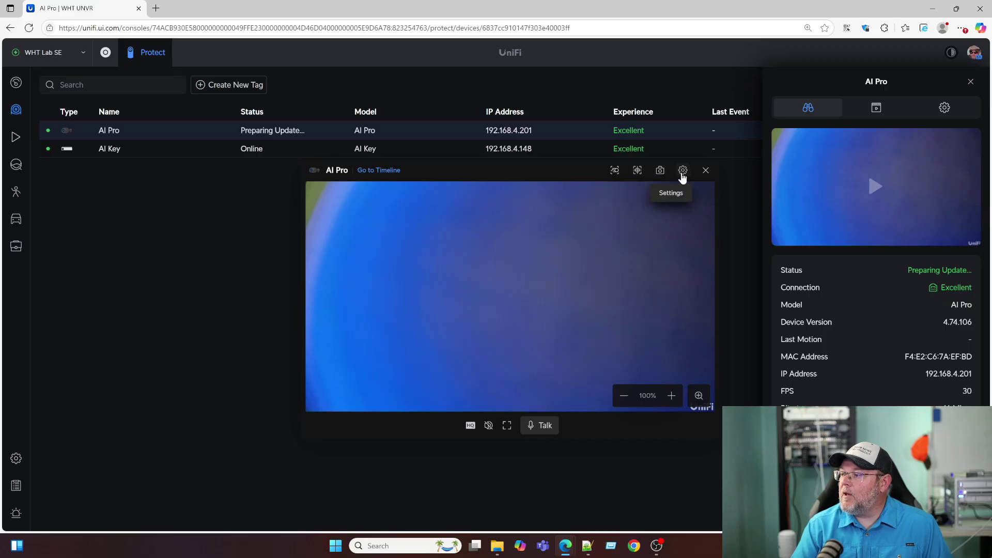
Review the General zones list in the live view's camera settings
left_click(682, 173)
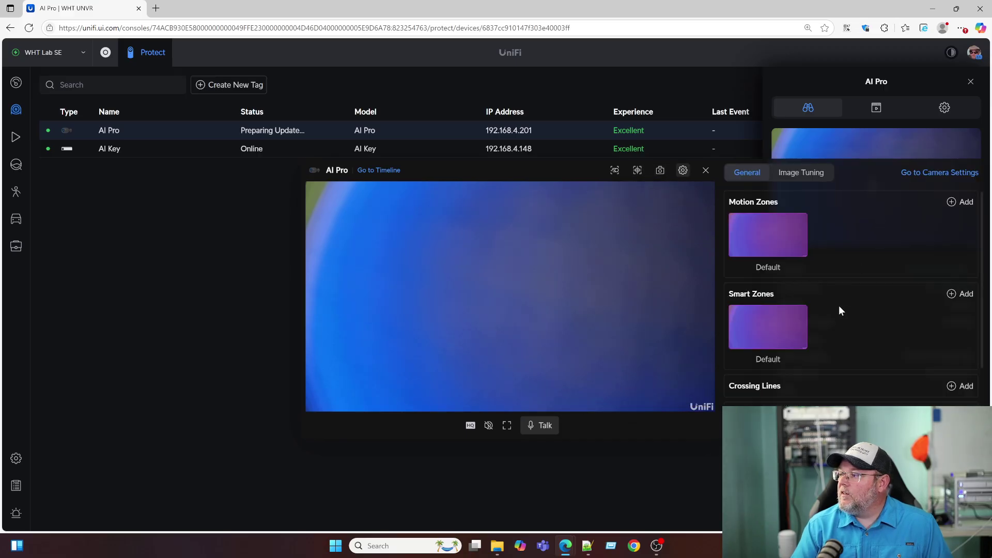
scroll(839, 310, "down", 2)
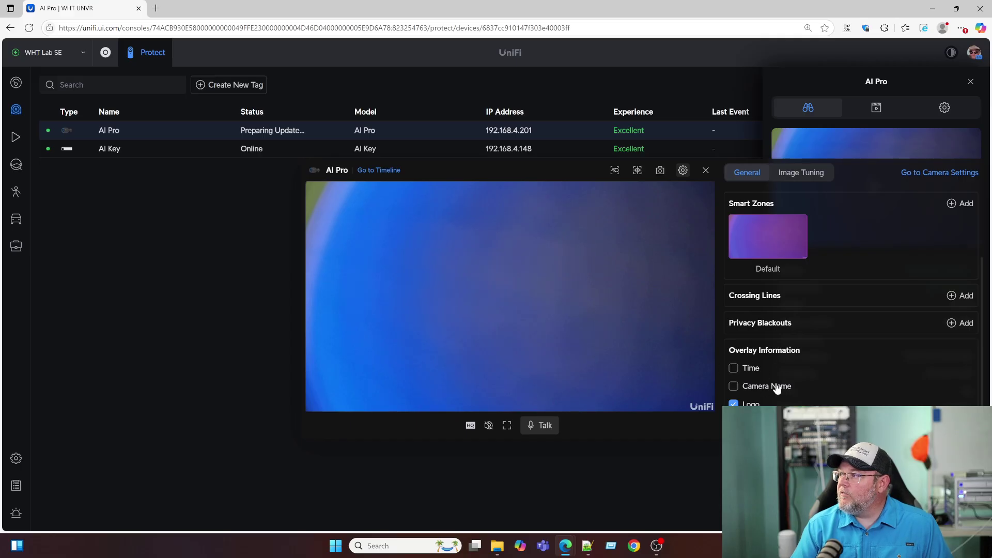
scroll(780, 395, "up", 2)
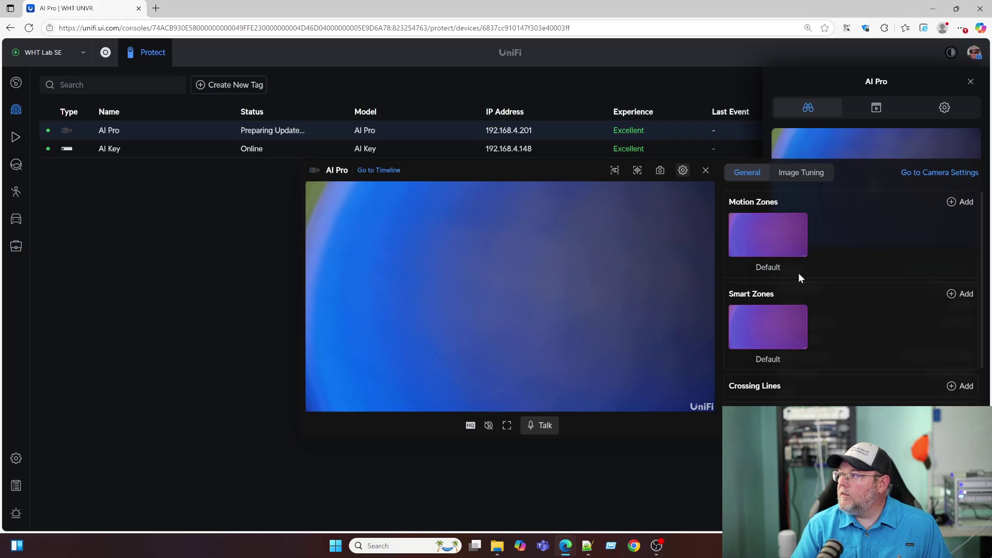
Review Image Tuning with Shutter Exposure on Auto, then bring up the full camera settings
left_click(801, 175)
scroll(787, 308, "down", 3)
scroll(787, 306, "down", 2)
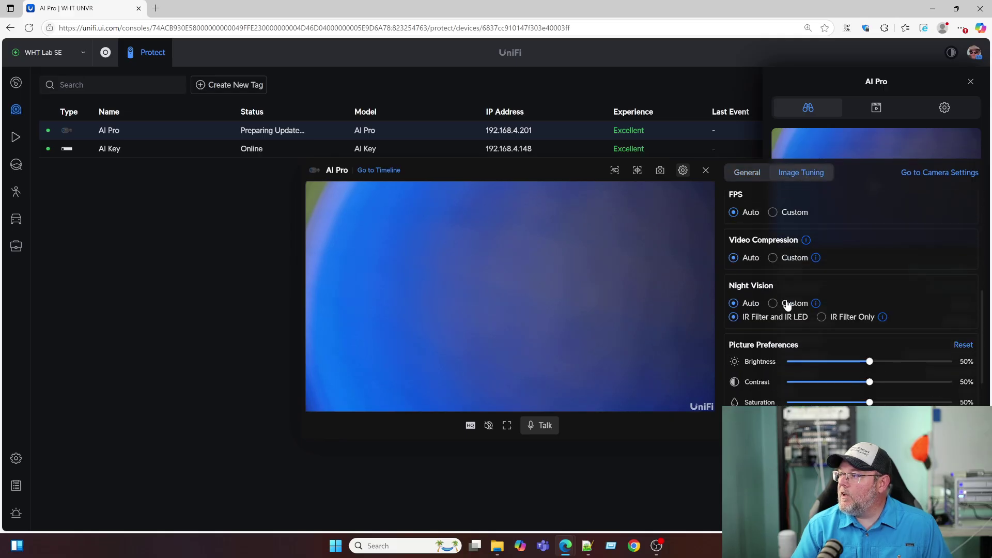
scroll(787, 306, "down", 3)
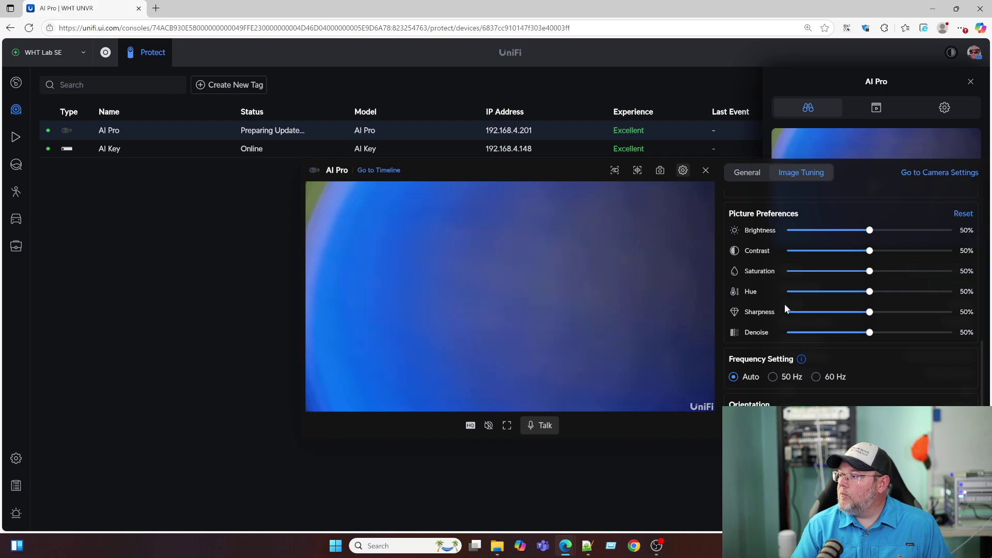
scroll(784, 303, "up", 8)
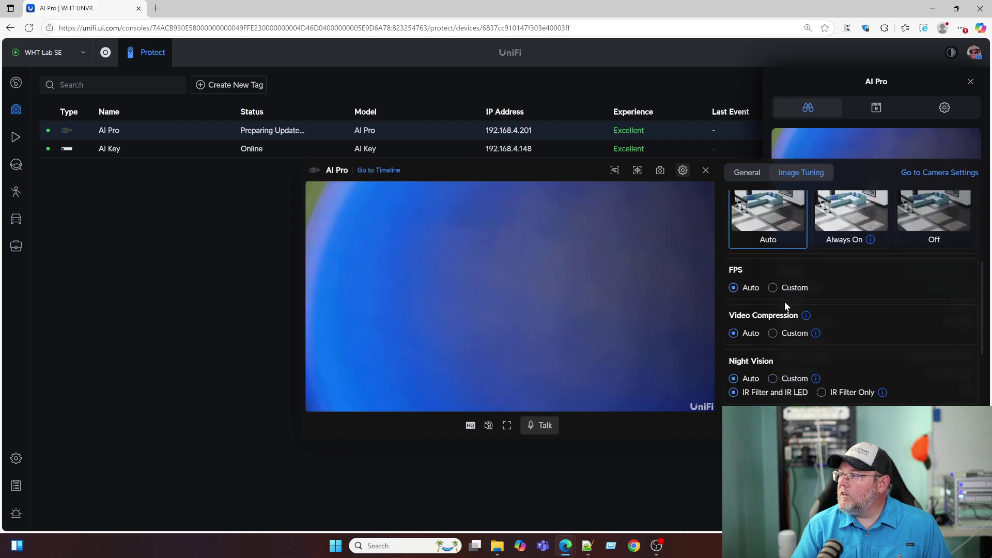
left_click(917, 177)
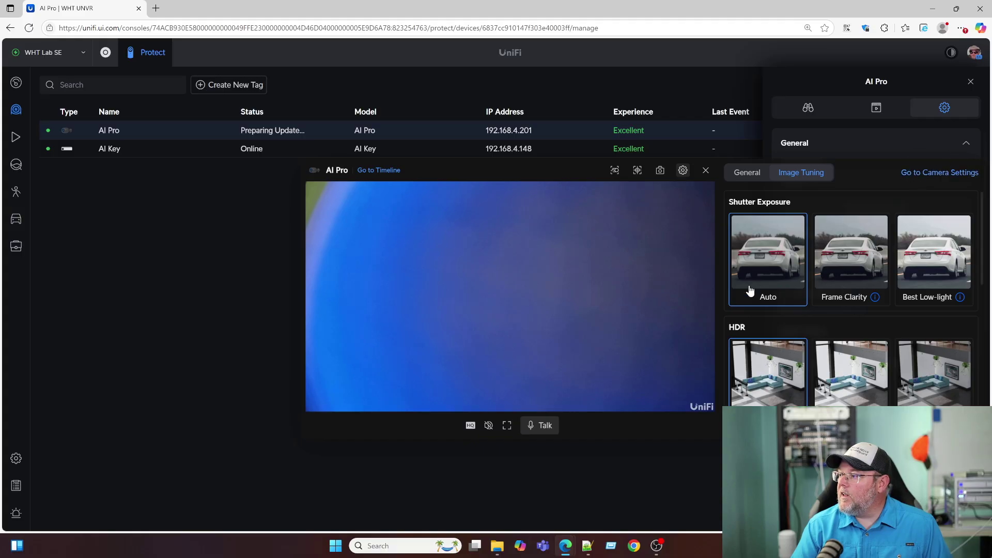
Close the live player and scroll through the AI Pro's camera settings
left_click(705, 171)
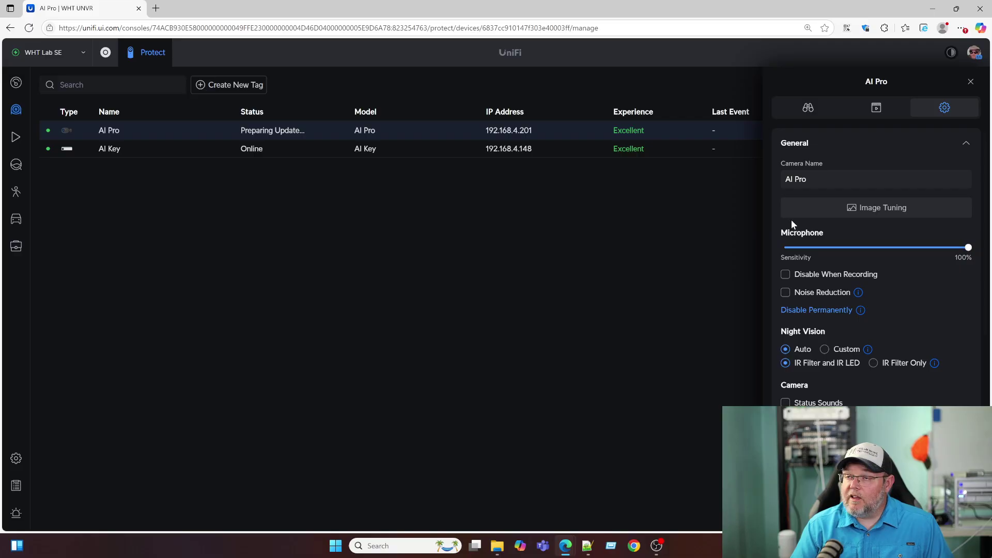
scroll(786, 237, "down", 1)
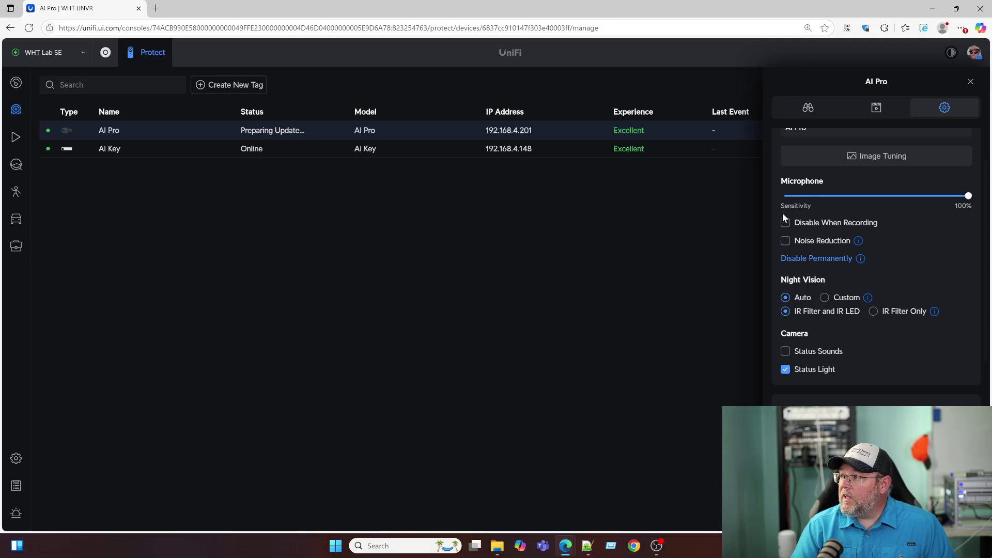
scroll(822, 261, "down", 1)
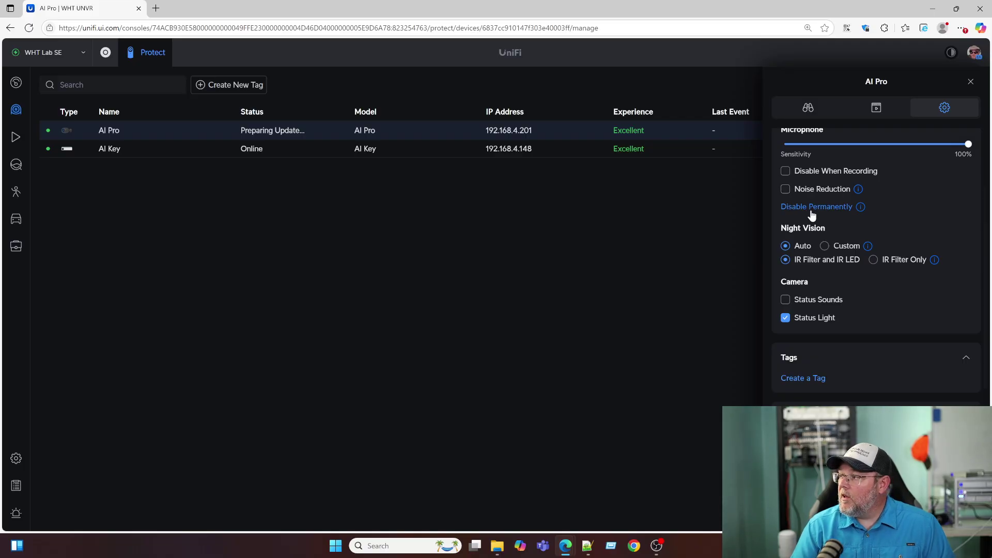
scroll(816, 241, "down", 1)
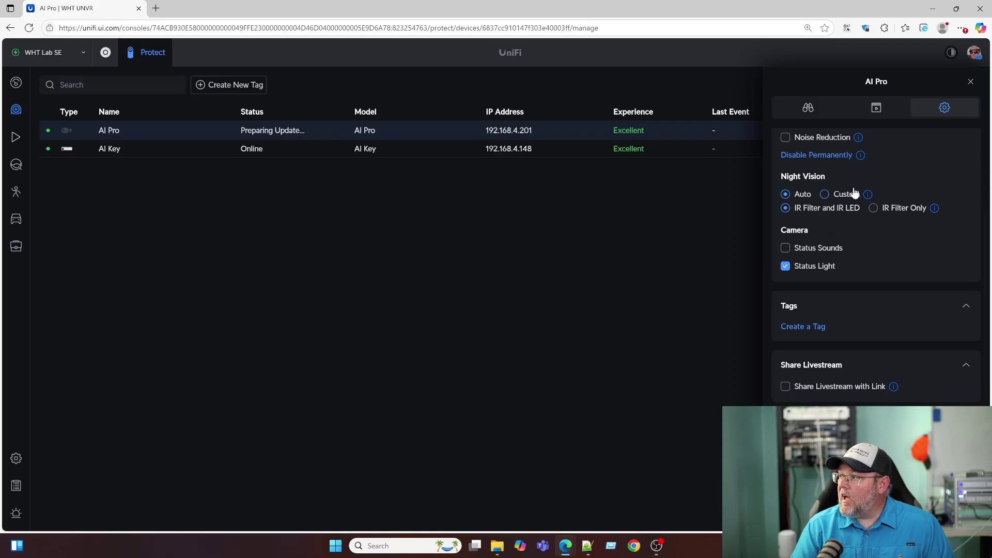
scroll(839, 221, "down", 1)
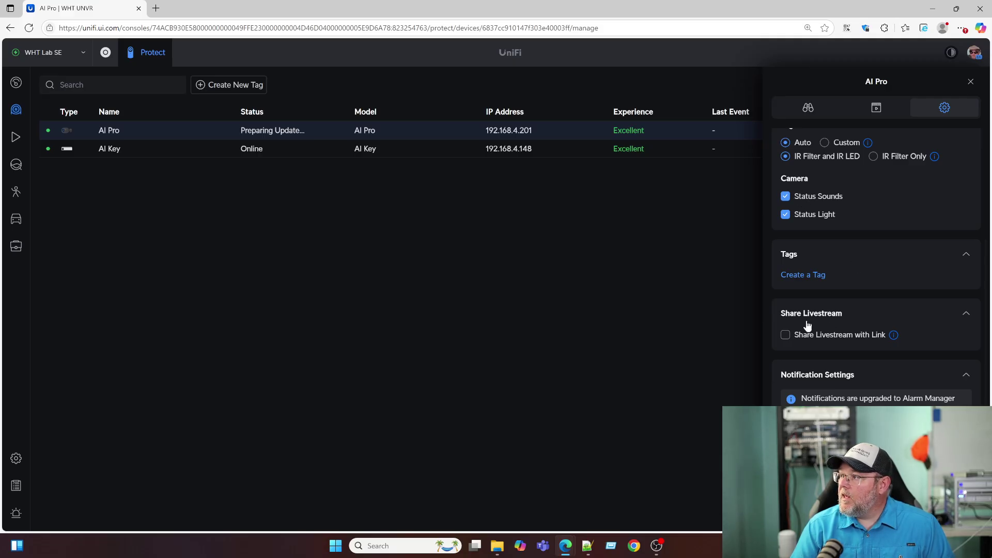
scroll(822, 326, "down", 3)
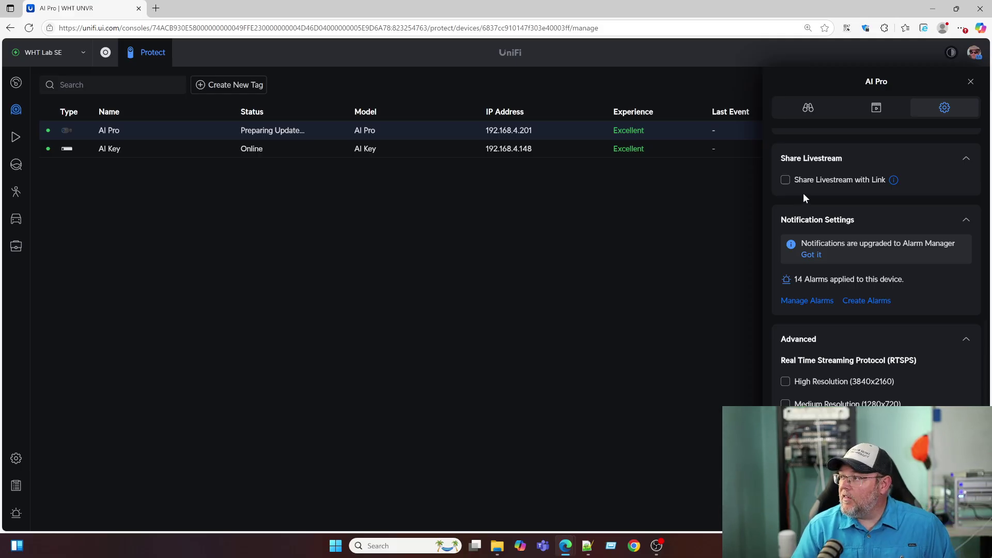
Toggle Share Livestream with Link on and back off, leaving sharing disabled
mouse_move(887, 183)
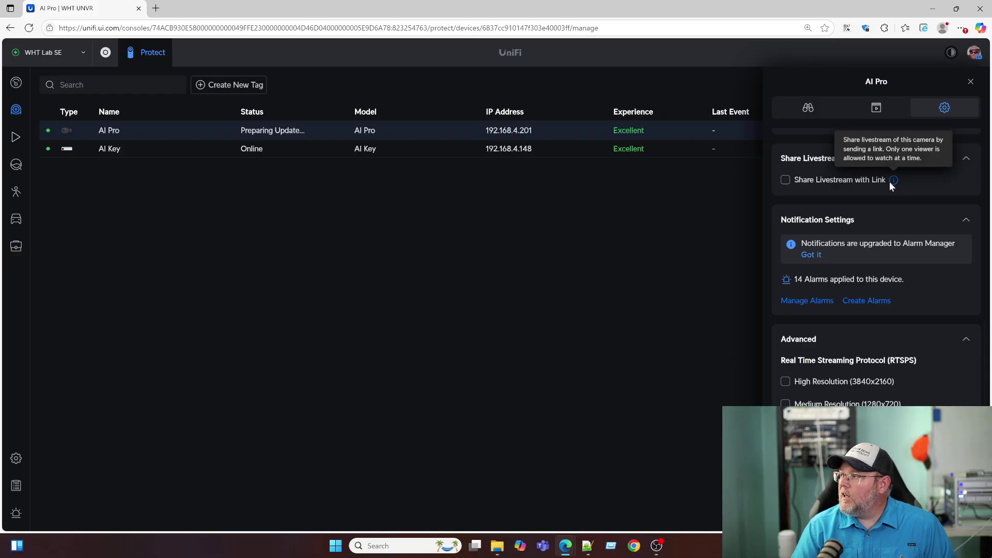
left_click(786, 180)
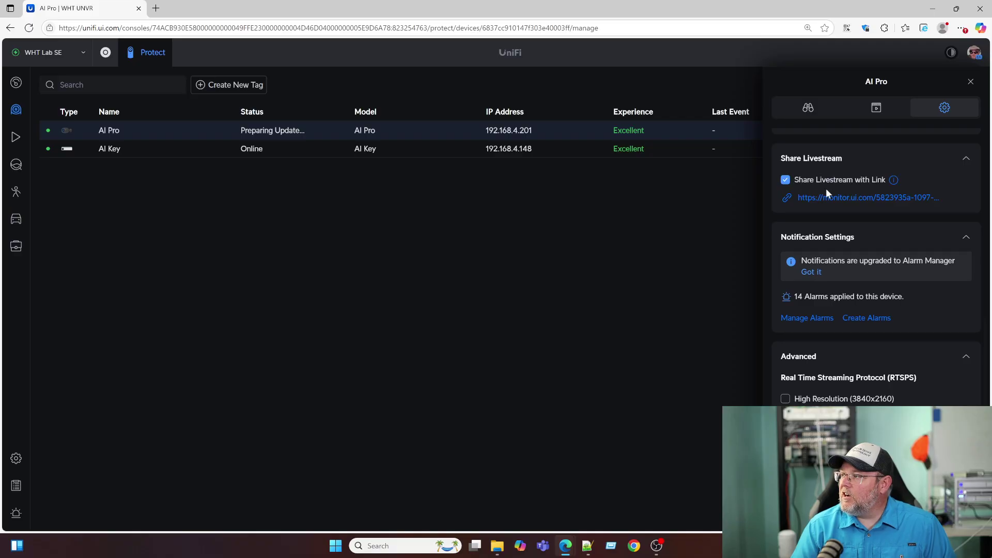
left_click(785, 180)
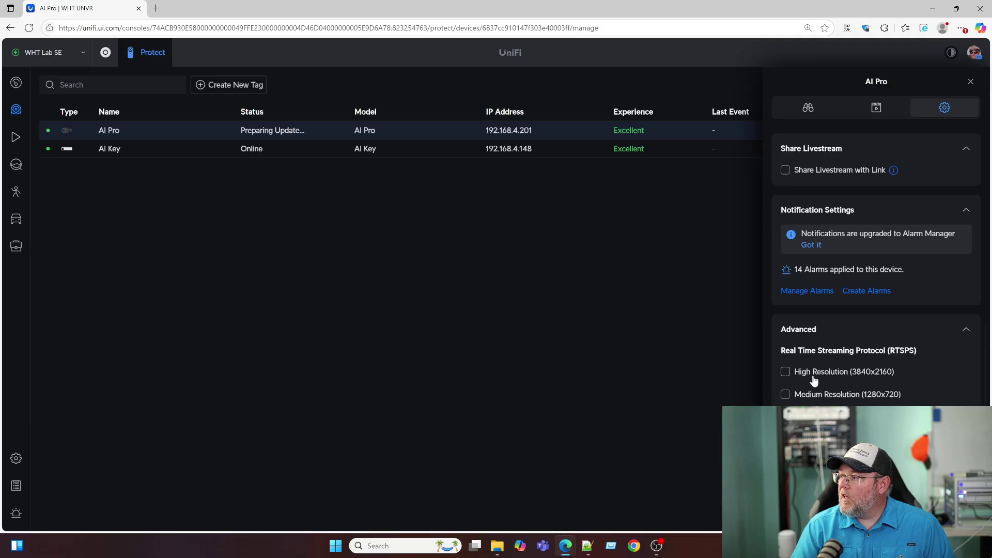
scroll(812, 388, "up", 7)
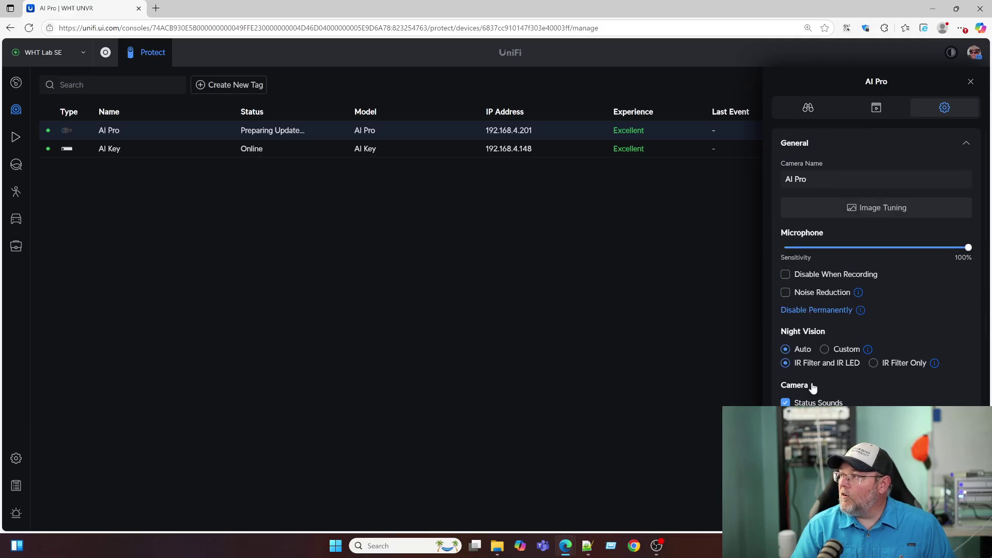
Close the AI Pro settings and glance at the connected devices from the dashboard
left_click(970, 81)
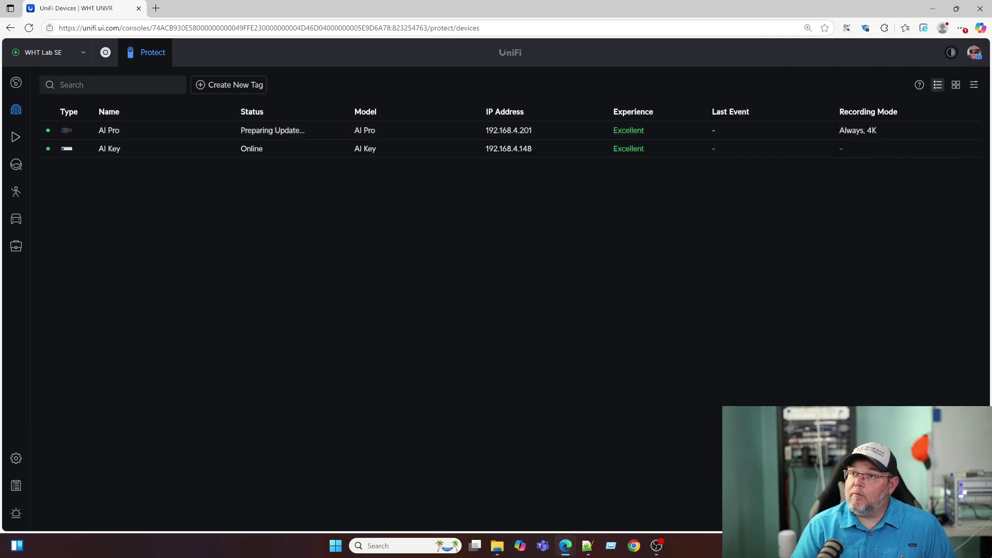
left_click(16, 83)
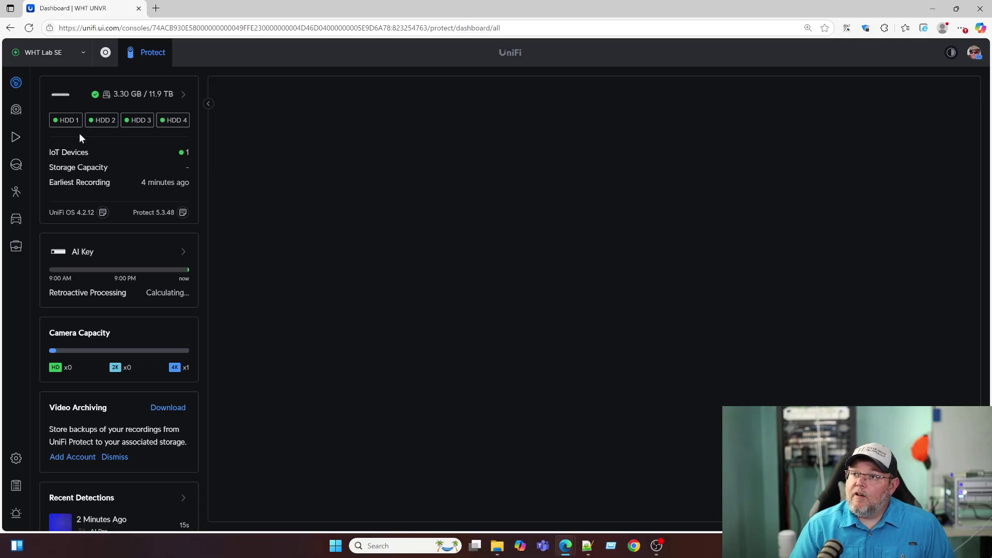
left_click(181, 155)
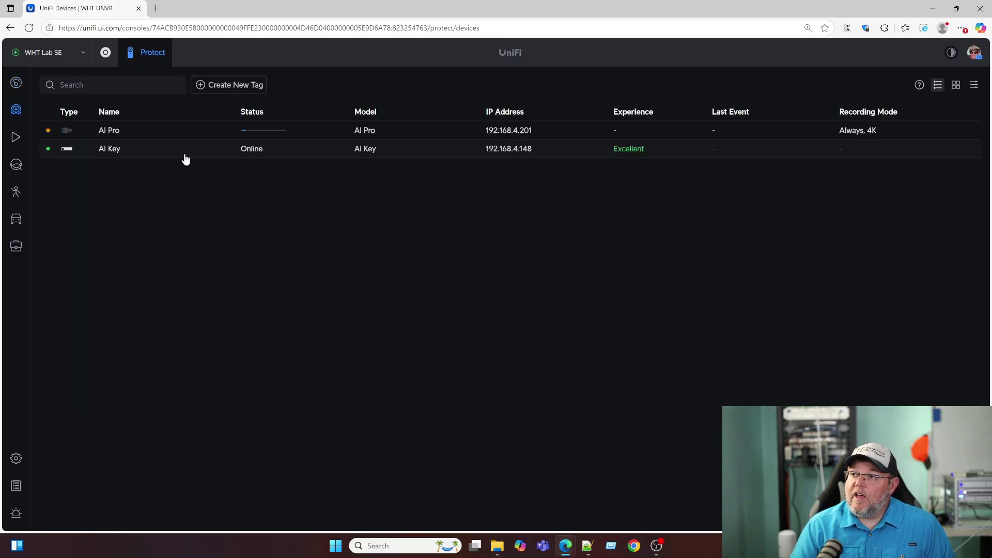
left_click(16, 83)
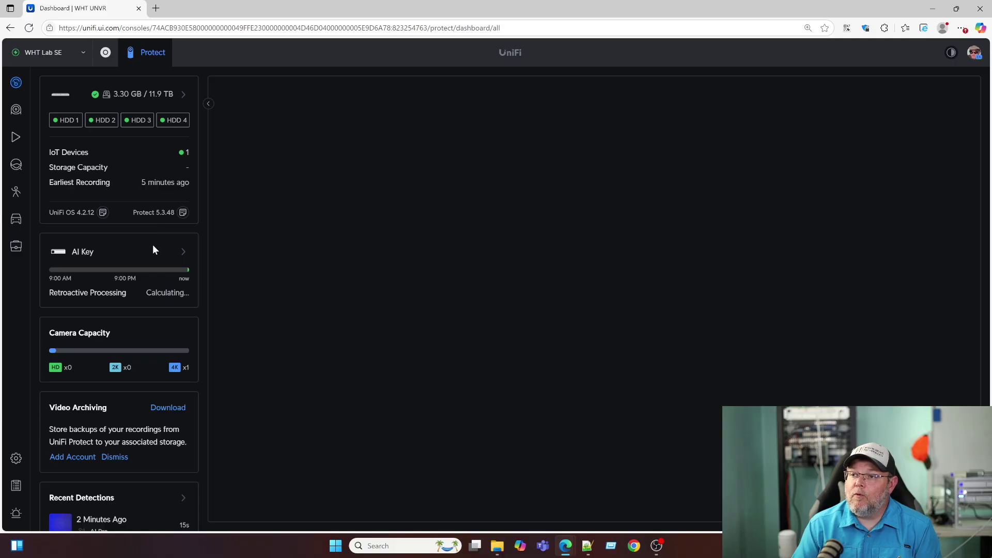
Scroll the dashboard cards and open the UniFi Devices list with the AI Pro and AI Key
scroll(153, 246, "down", 2)
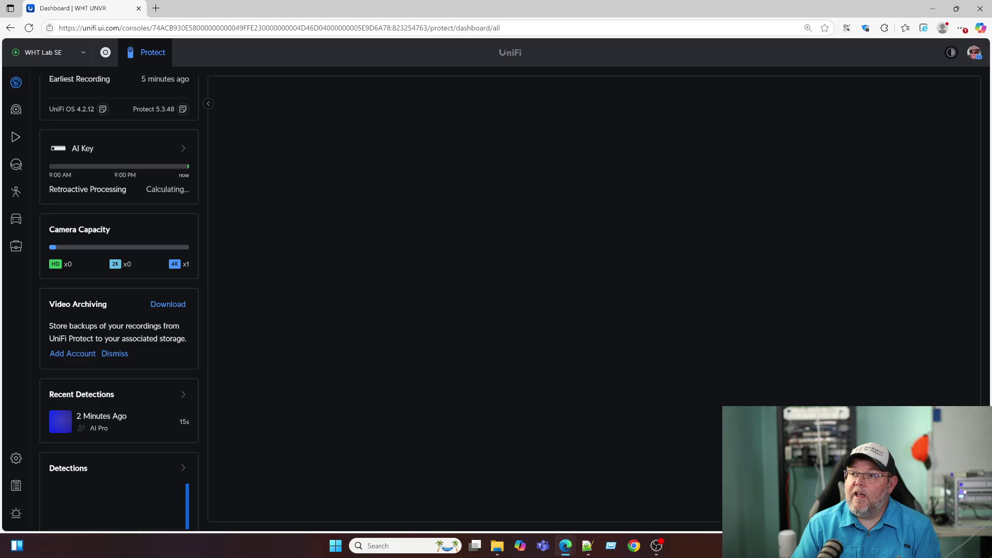
scroll(135, 223, "down", 1)
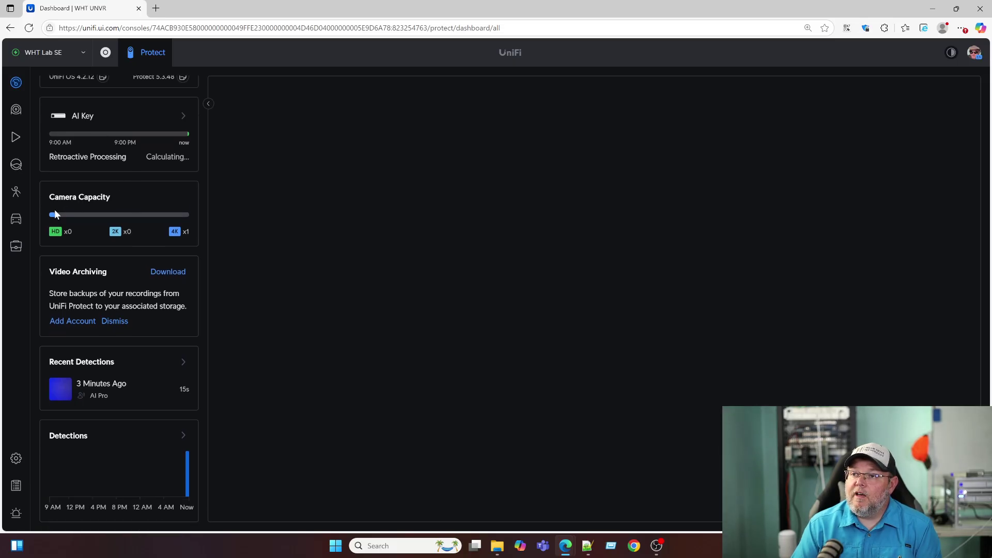
mouse_move(56, 214)
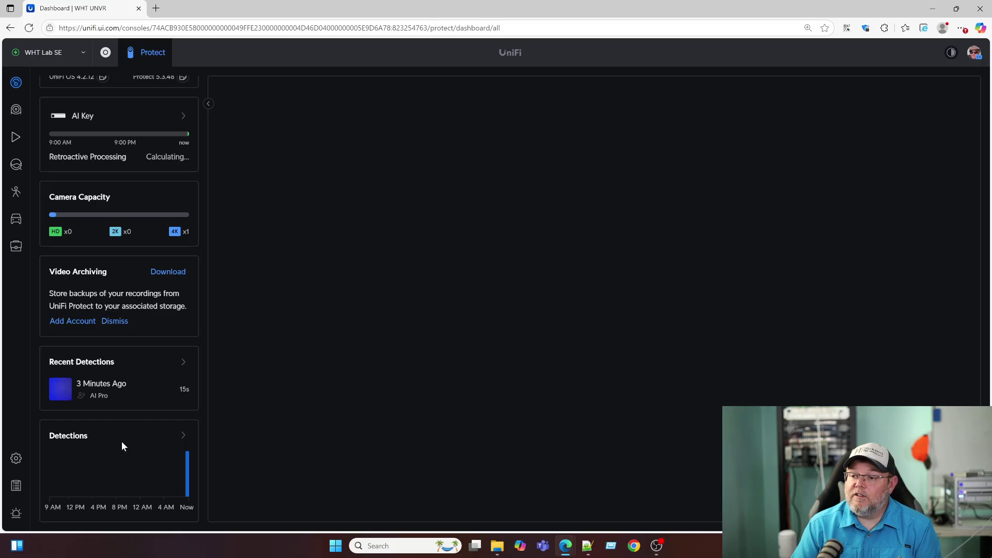
scroll(119, 442, "up", 3)
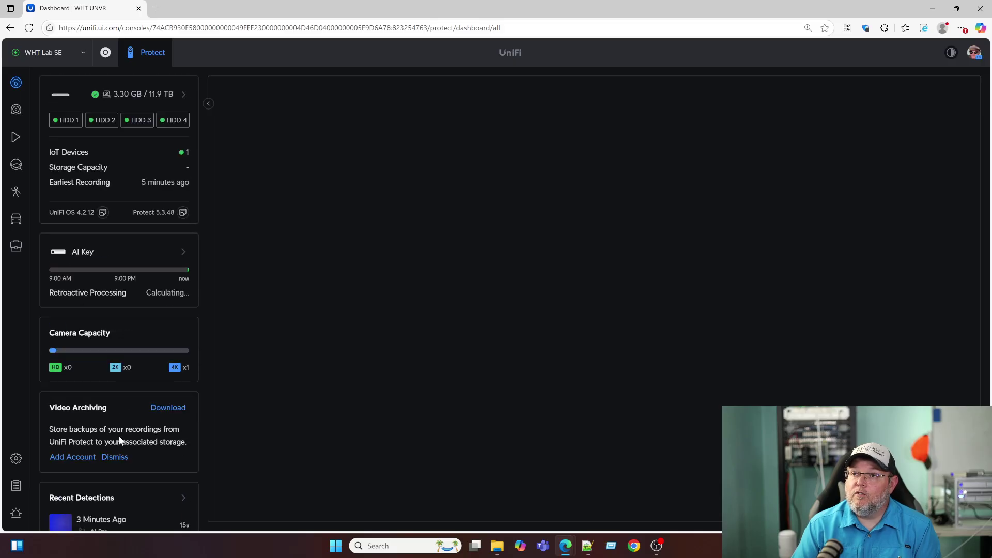
left_click(17, 111)
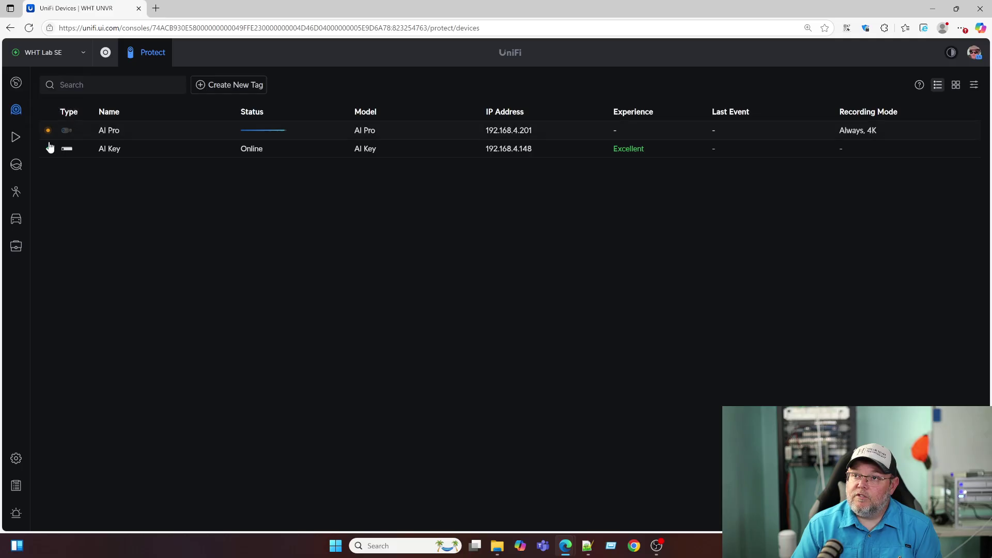
Check AI Pro playback's Detections and Timeline, try the talk-back mic, then open Find Anything
left_click(15, 138)
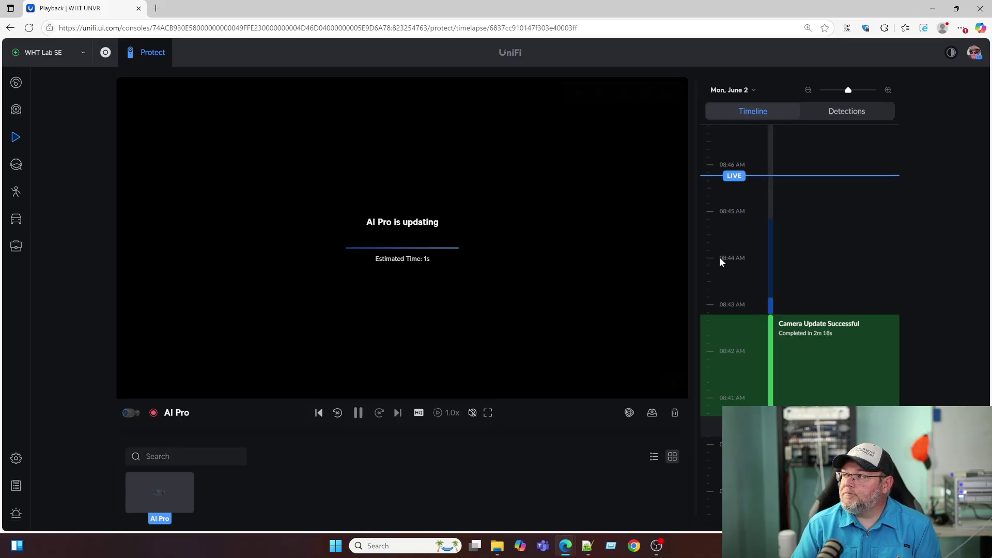
left_click(842, 120)
left_click(743, 121)
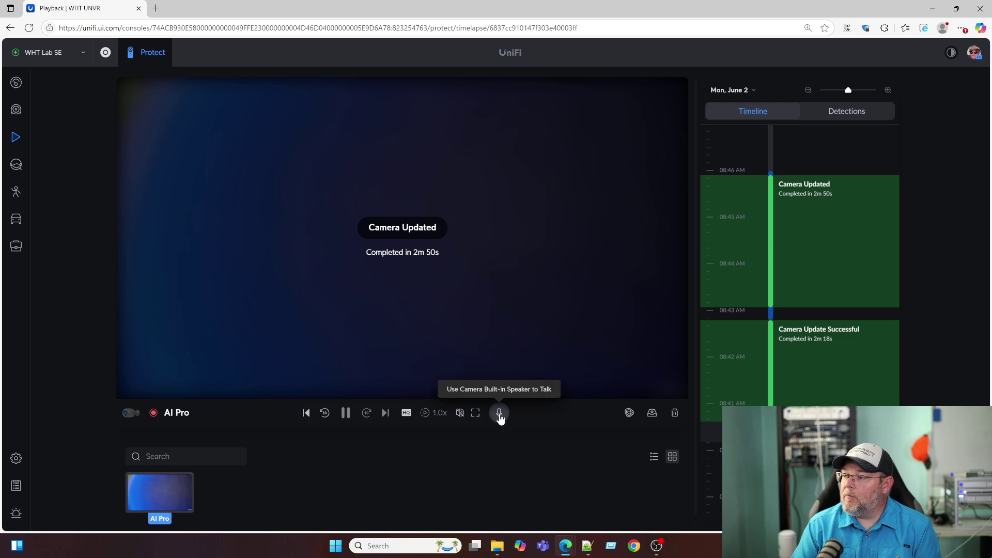
left_click(499, 412)
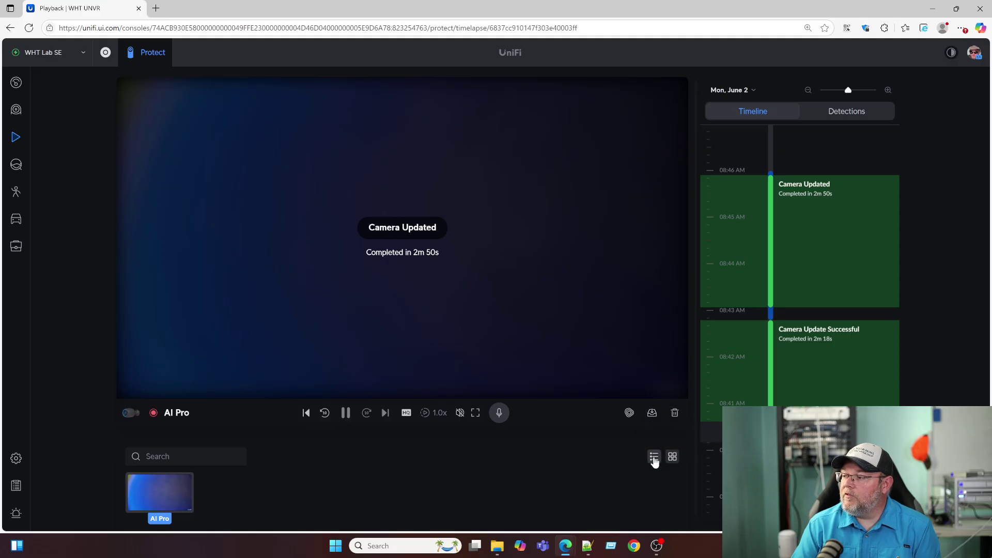
left_click(16, 164)
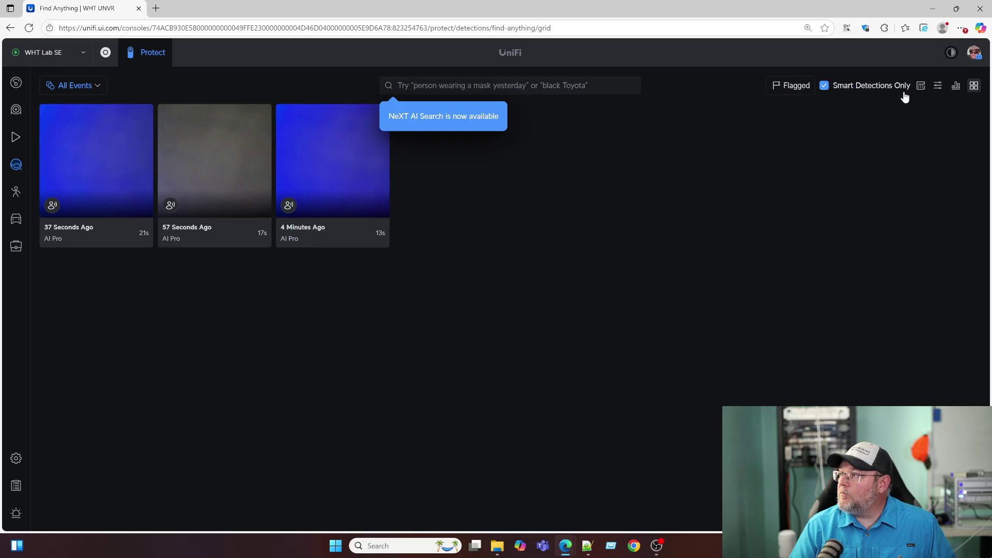
Check the date range and confidence filters, then view events as a graph and grid
left_click(921, 87)
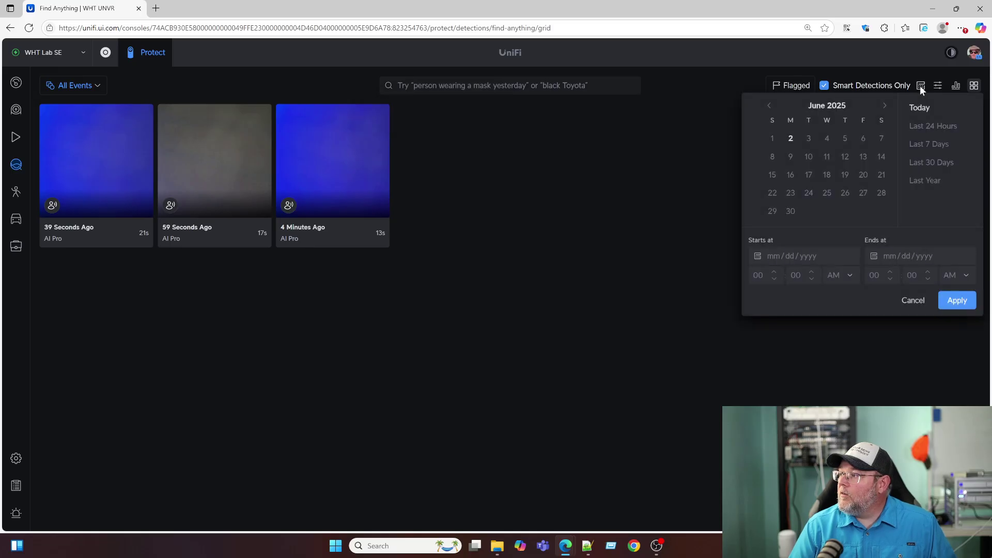
left_click(939, 85)
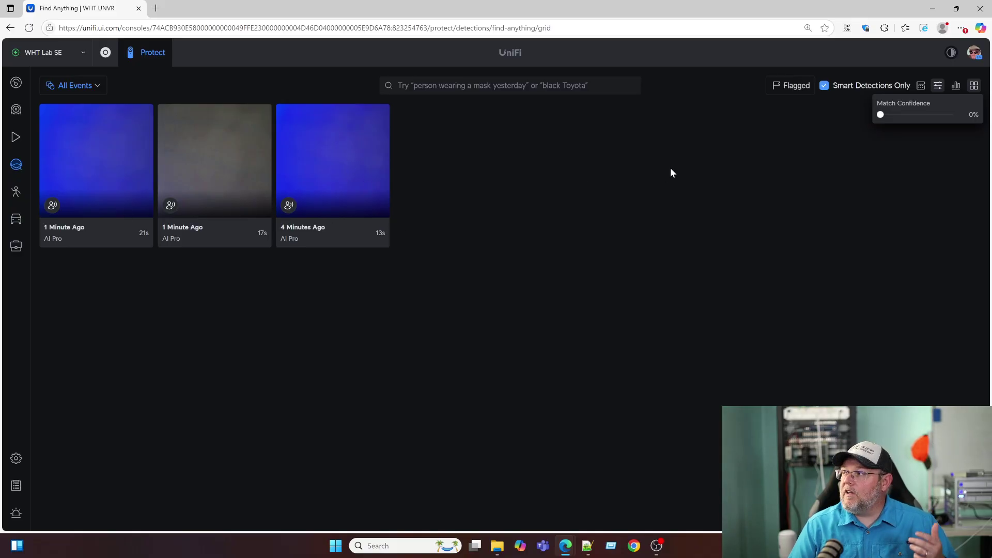
left_click(955, 87)
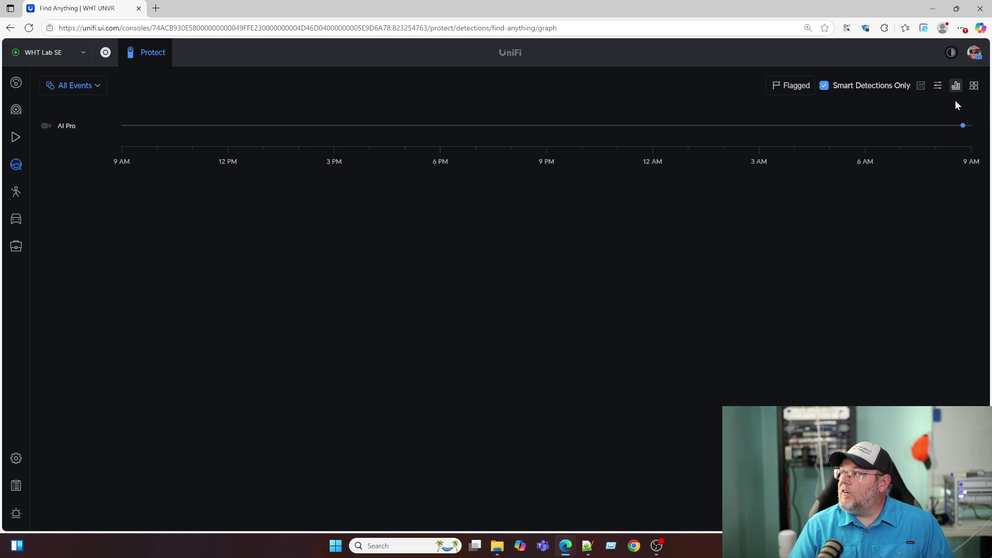
left_click(973, 86)
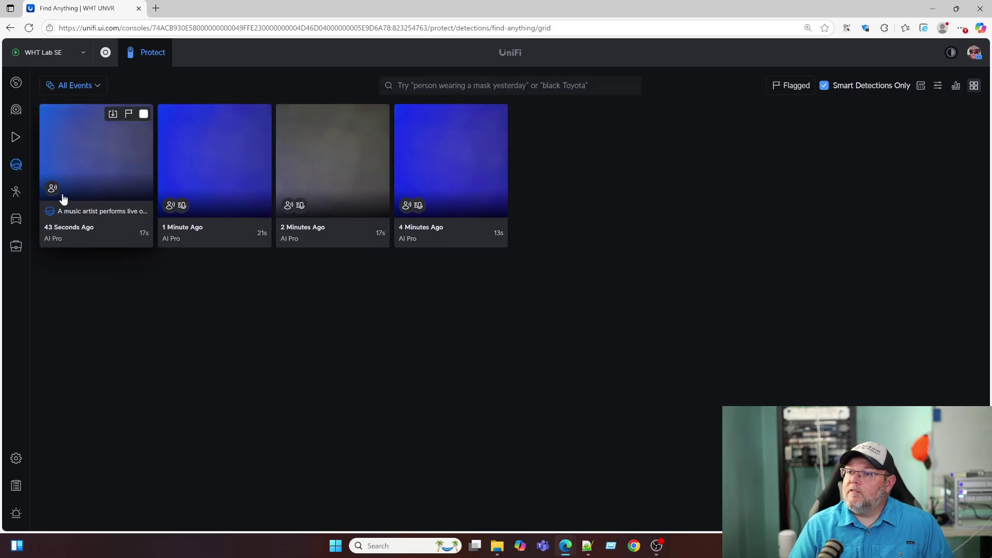
Play and close the latest AI Pro event, then open the People detections page
left_click(93, 179)
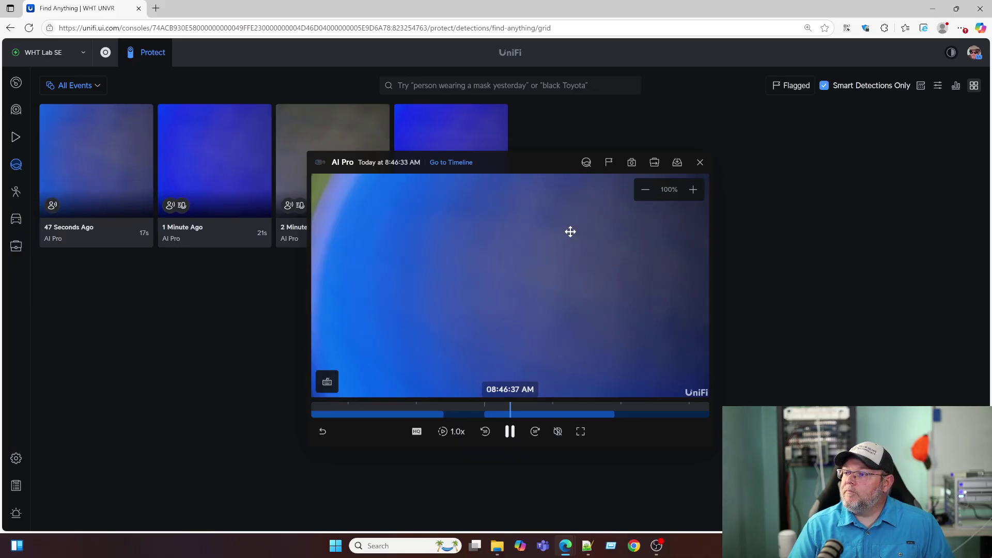
left_click(700, 162)
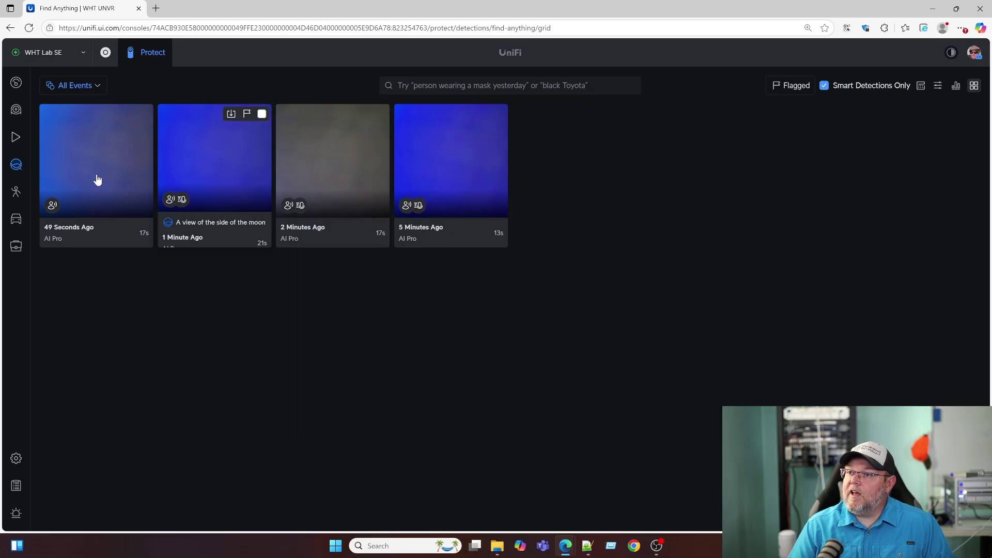
mouse_move(51, 192)
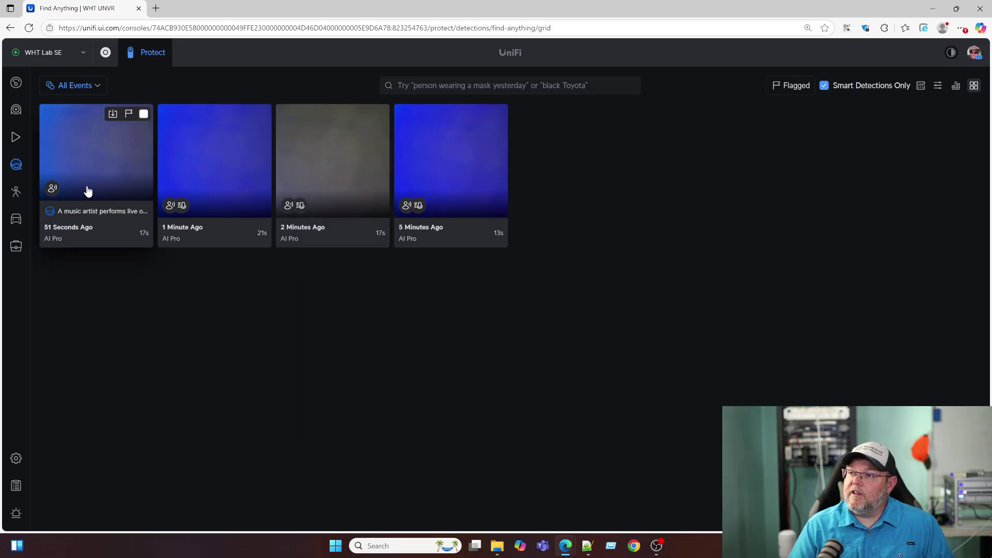
mouse_move(179, 187)
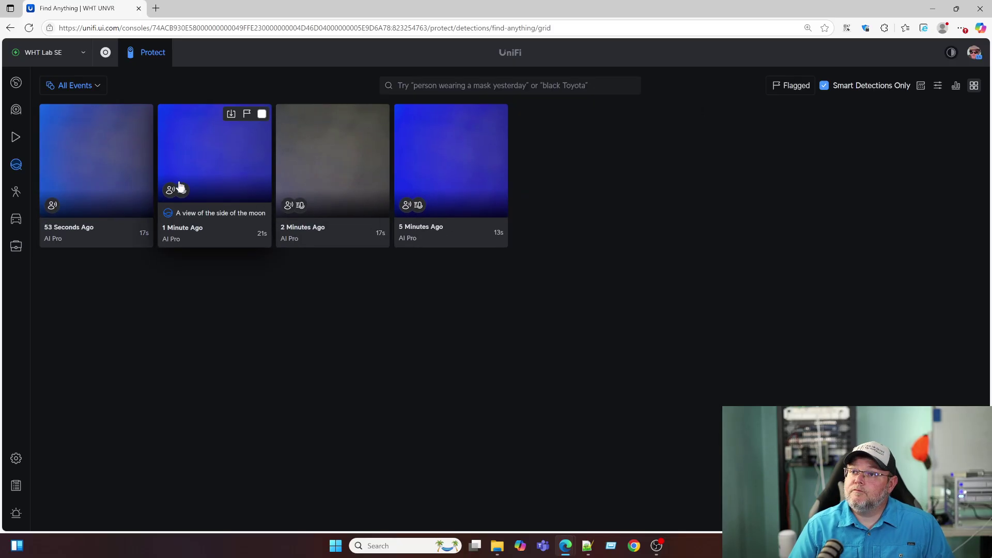
left_click(16, 191)
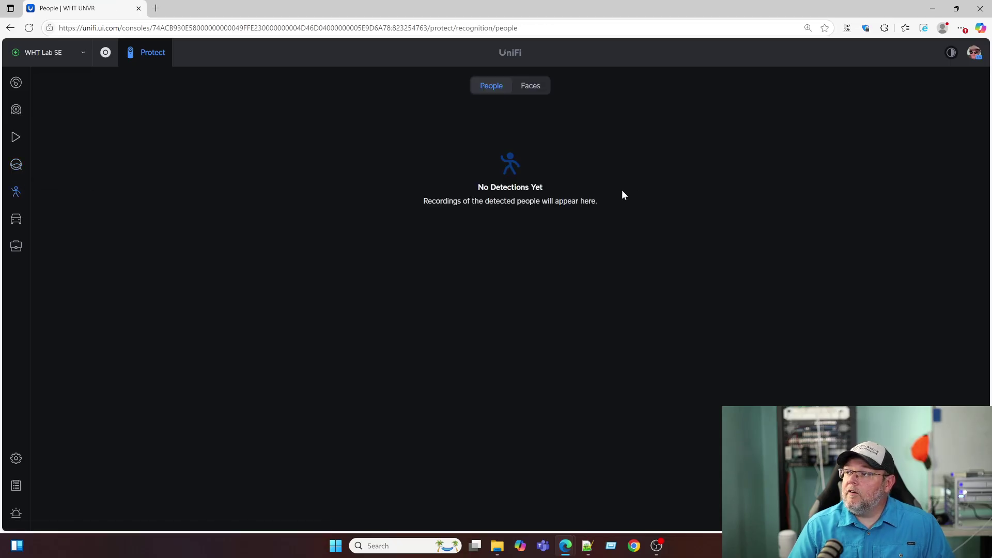
Check the empty Faces, People, Vehicles and License Plates pages, then open Case Manager
left_click(533, 97)
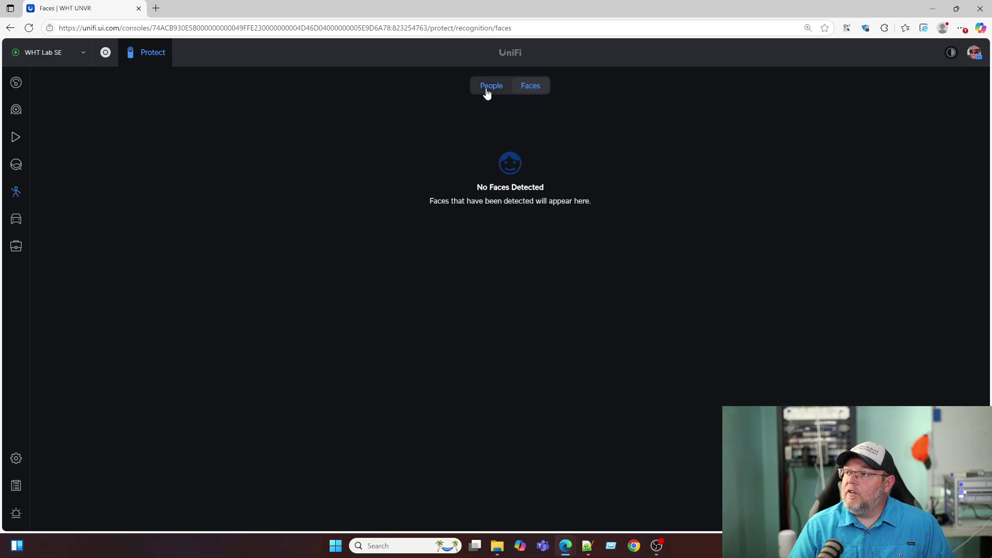
left_click(487, 93)
left_click(16, 218)
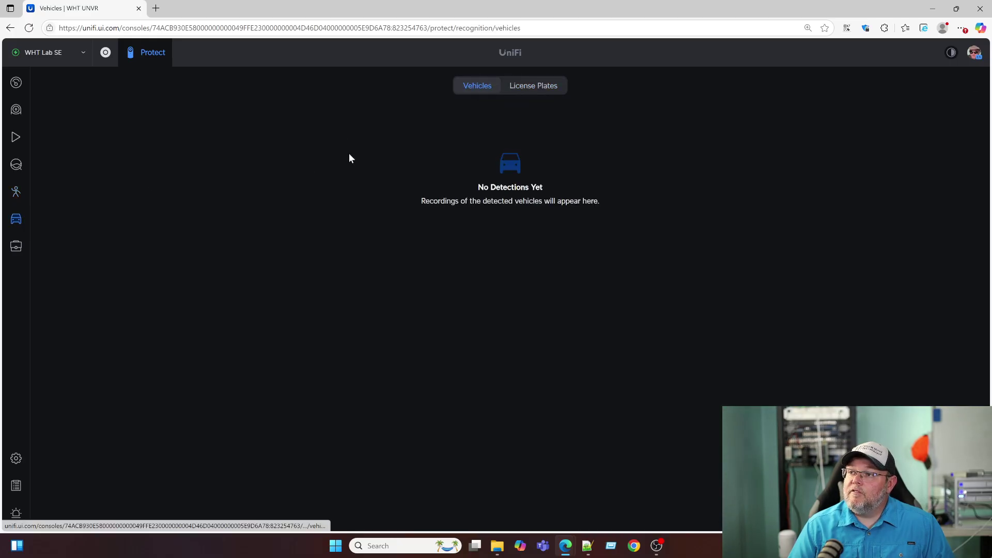
left_click(531, 87)
left_click(489, 88)
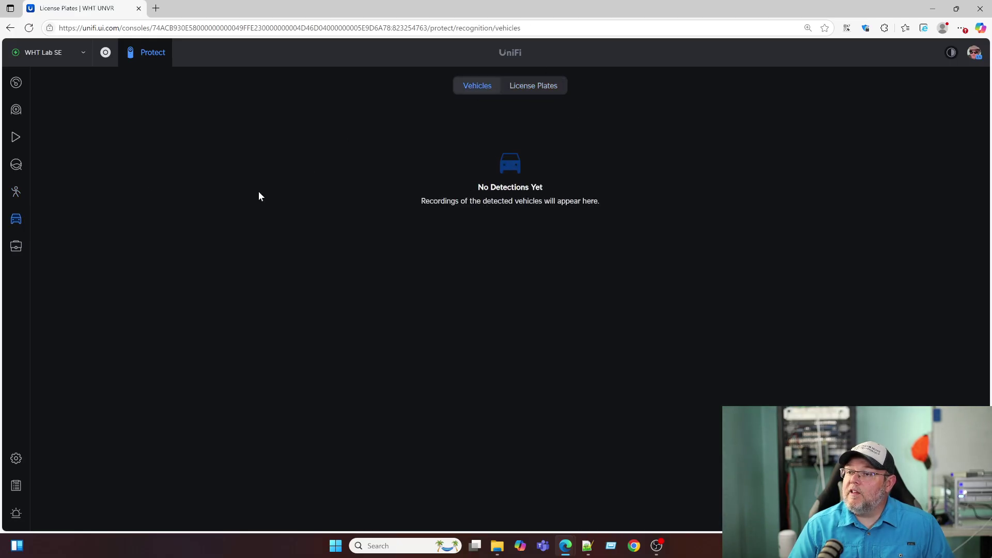
left_click(16, 246)
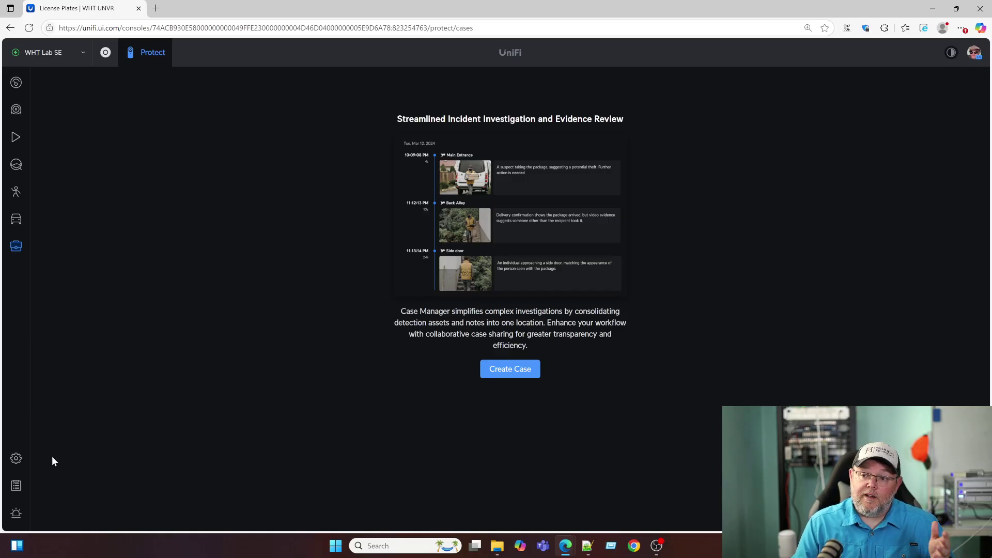
Review Recording Manager, then check Storage Manager: 8.99 GB of 11.9 TB used, Enhanced Retention off
left_click(16, 459)
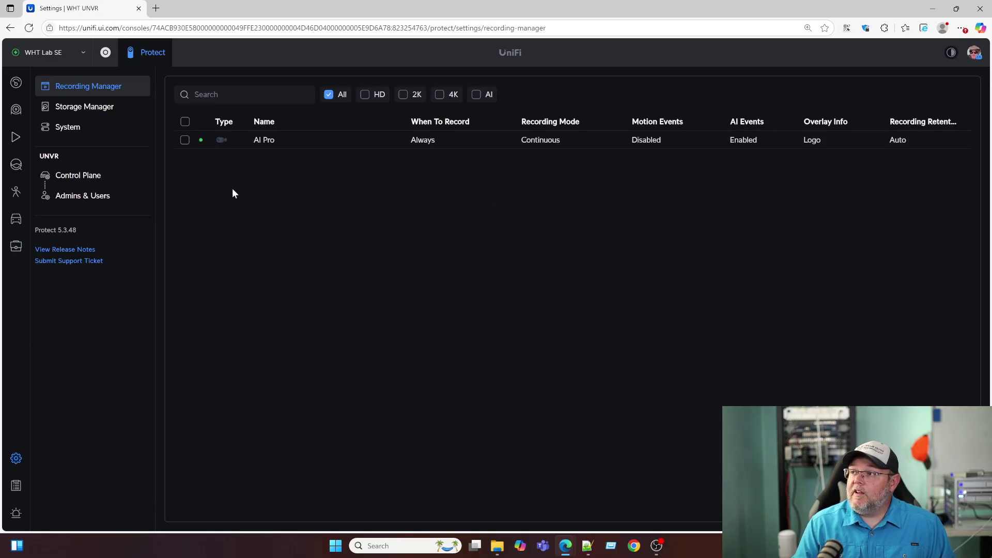
mouse_move(379, 137)
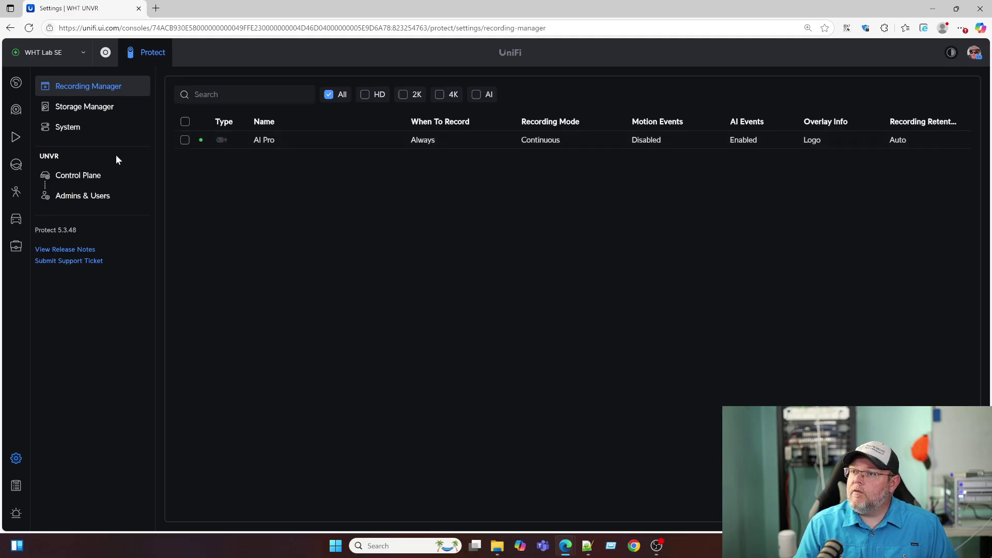
left_click(81, 111)
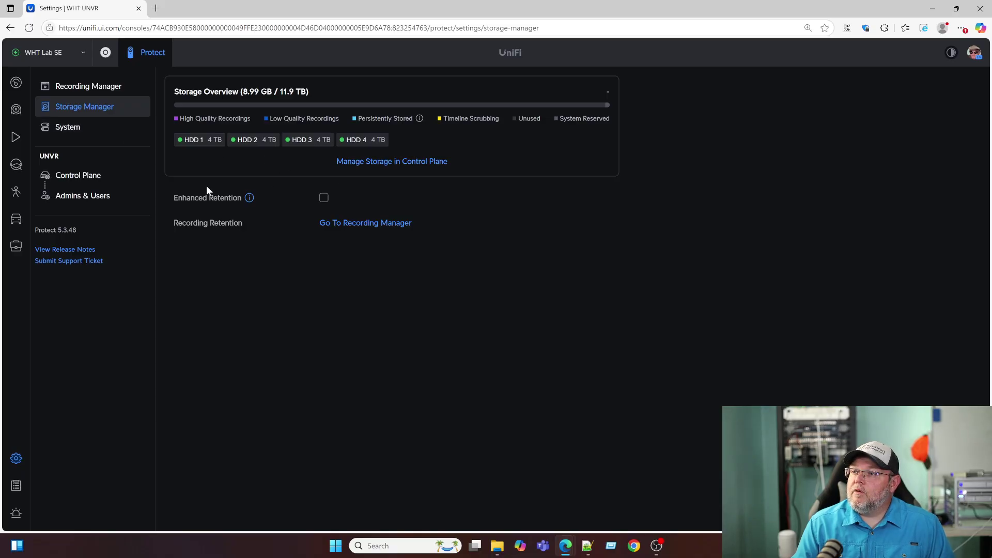
mouse_move(252, 197)
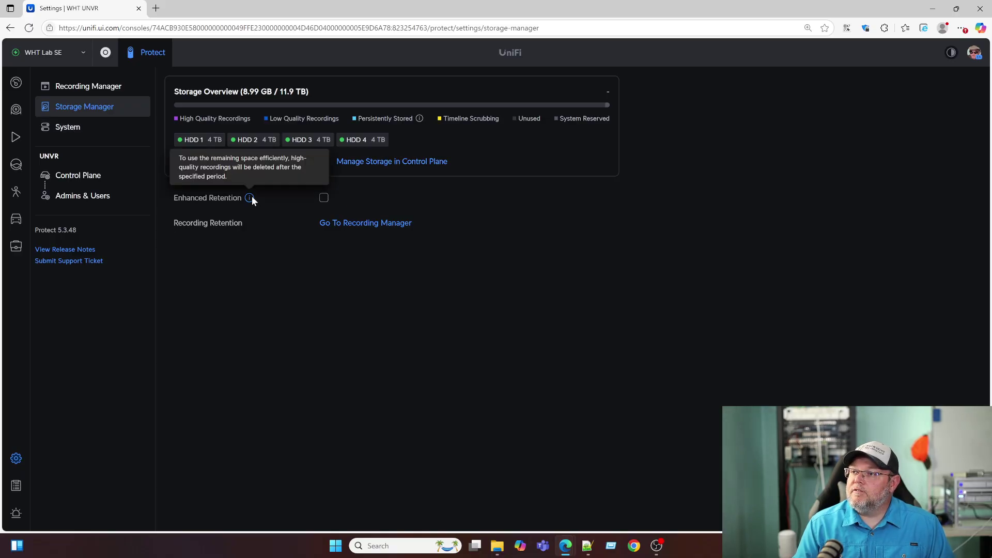
Turn on Create Motion Events in the AI Pro camera's recording settings
left_click(358, 226)
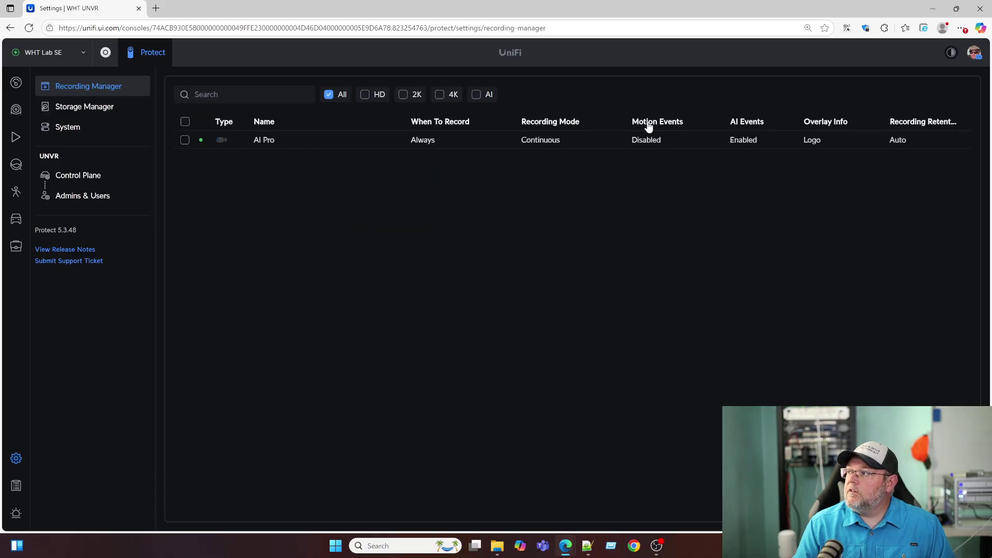
left_click(331, 143)
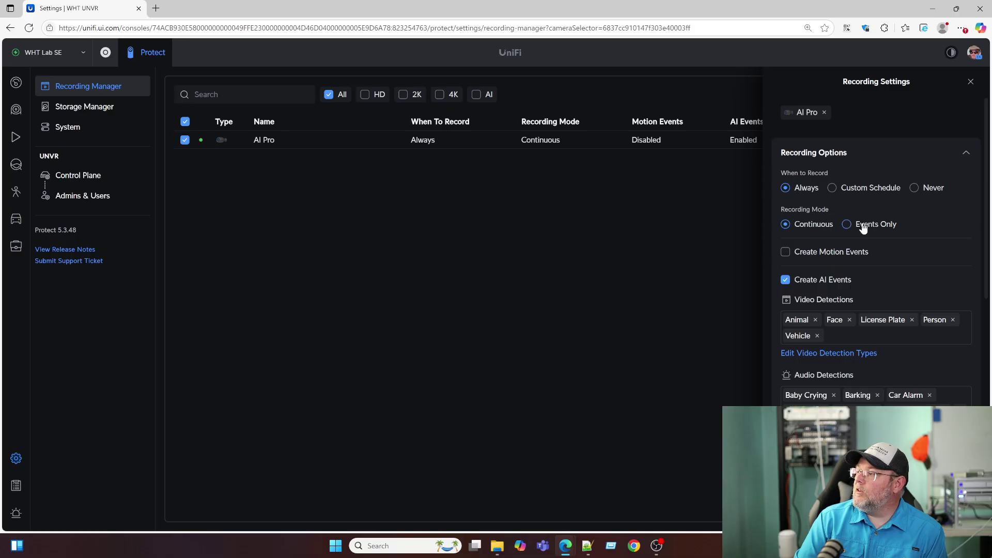
left_click(785, 253)
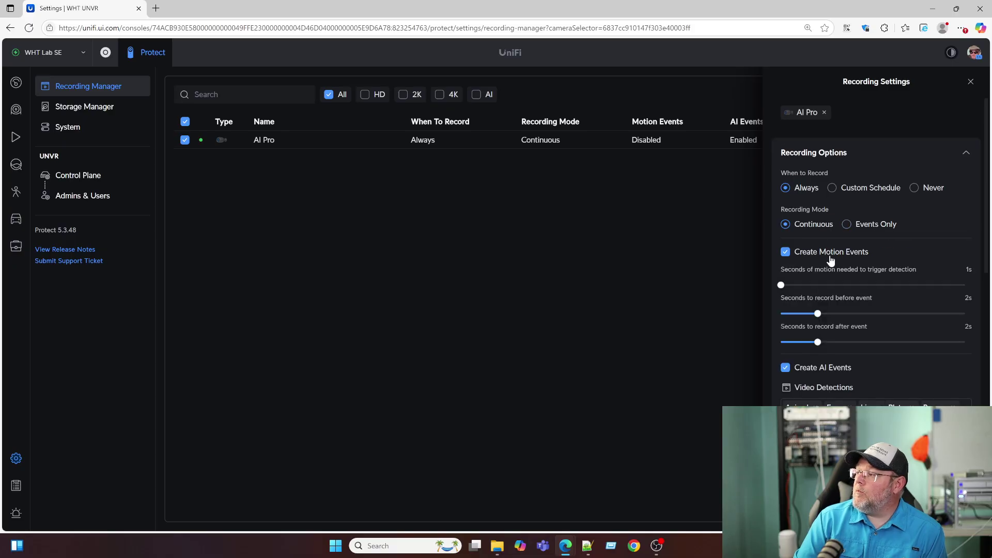
scroll(826, 243, "down", 1)
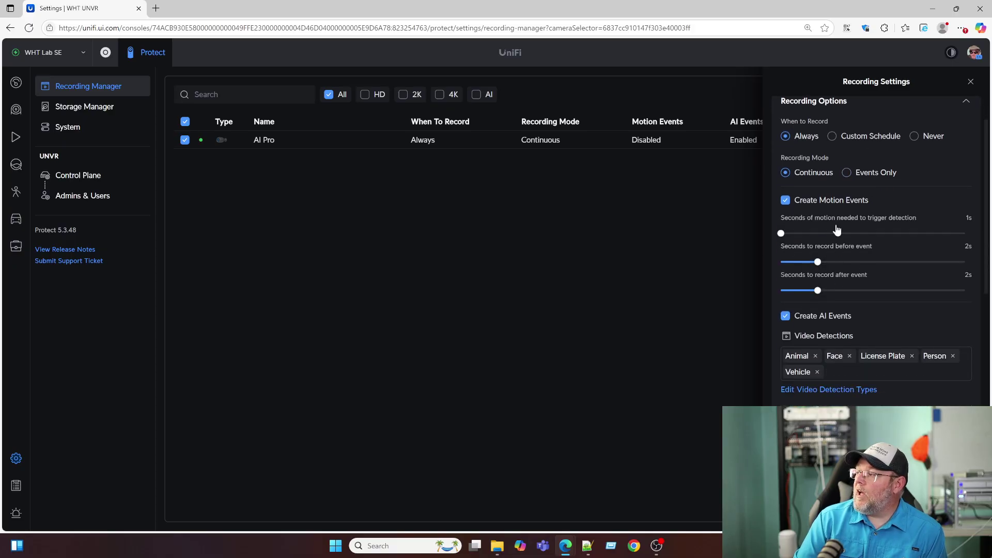
scroll(820, 261, "down", 1)
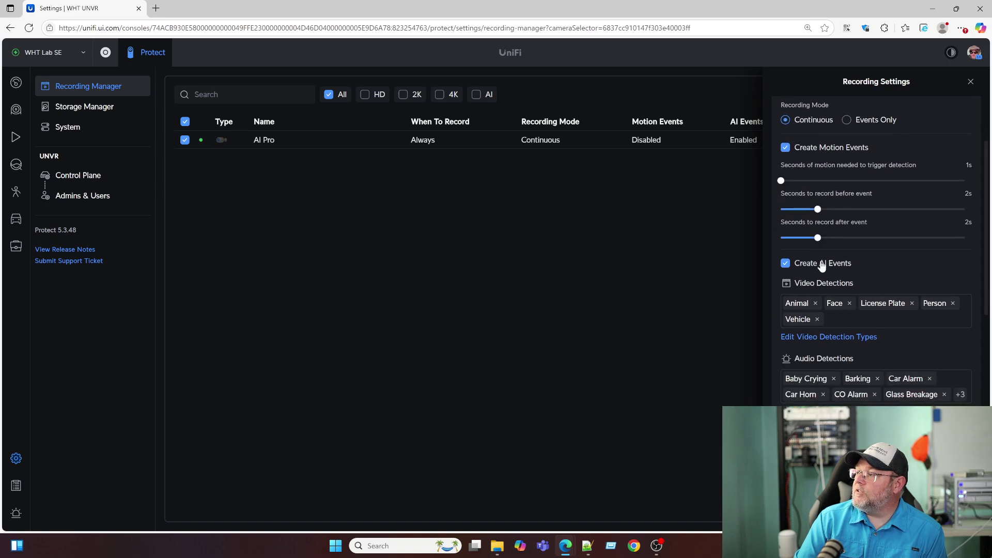
scroll(821, 265, "down", 1)
scroll(806, 227, "down", 1)
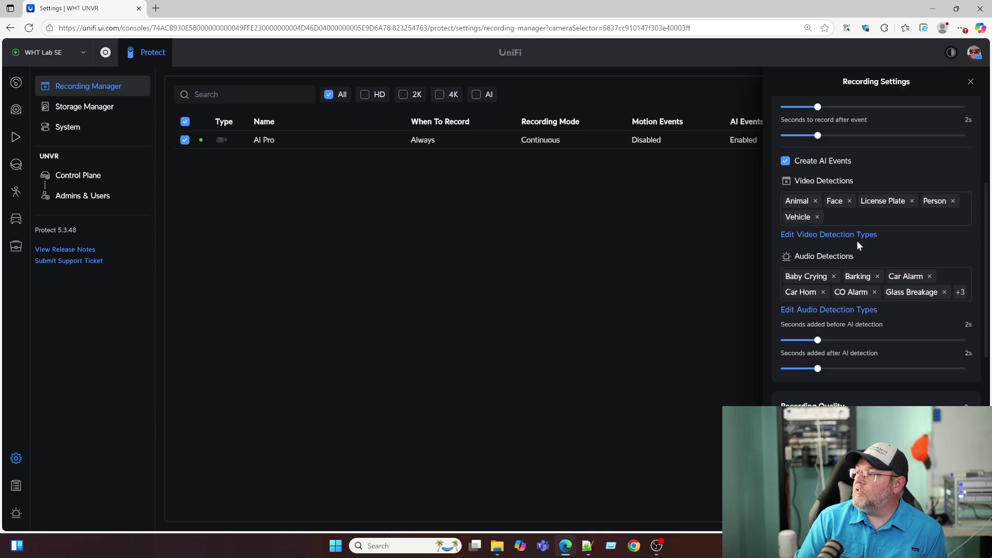
Review the video and audio detection type lists and quality options, then go to System settings
left_click(838, 235)
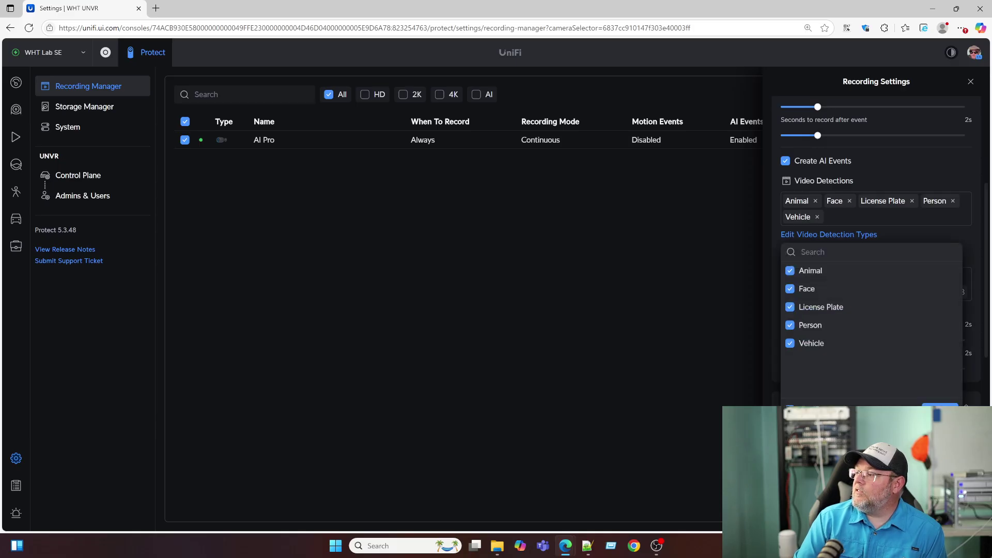
left_click(937, 404)
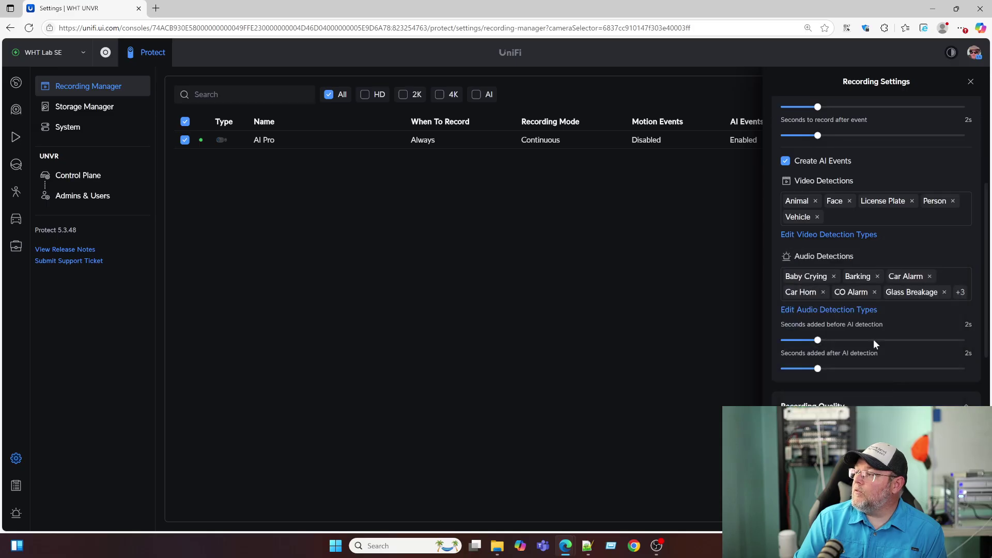
scroll(857, 333, "down", 1)
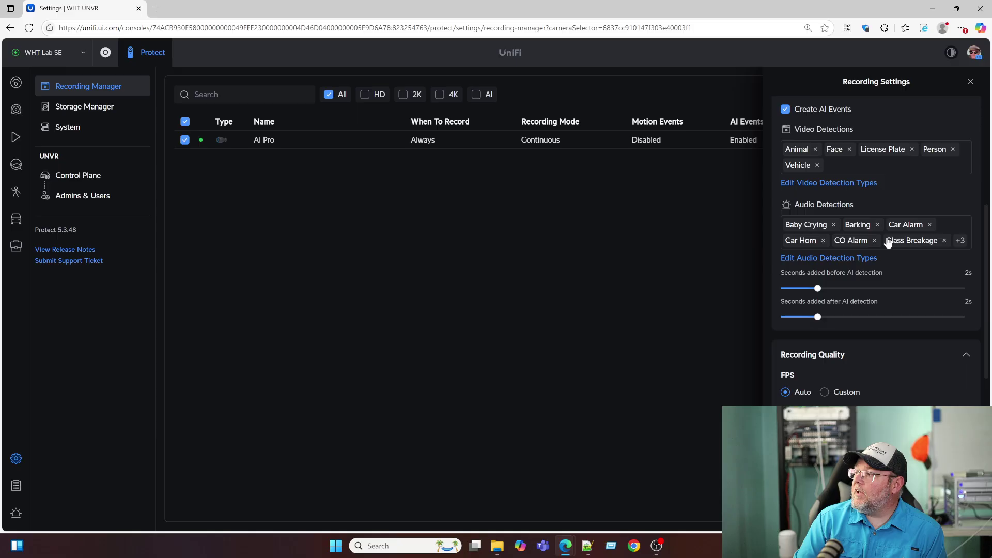
left_click(819, 259)
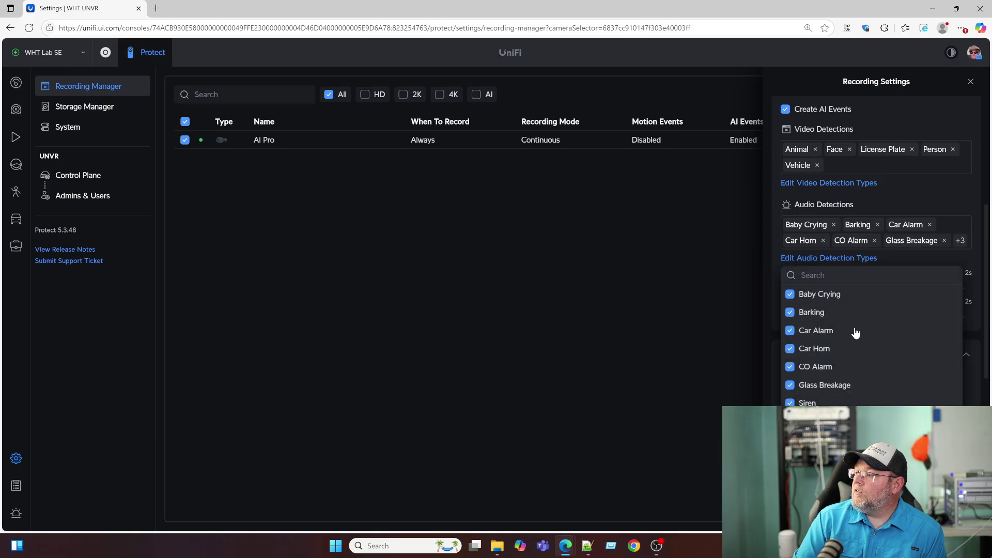
scroll(855, 333, "down", 1)
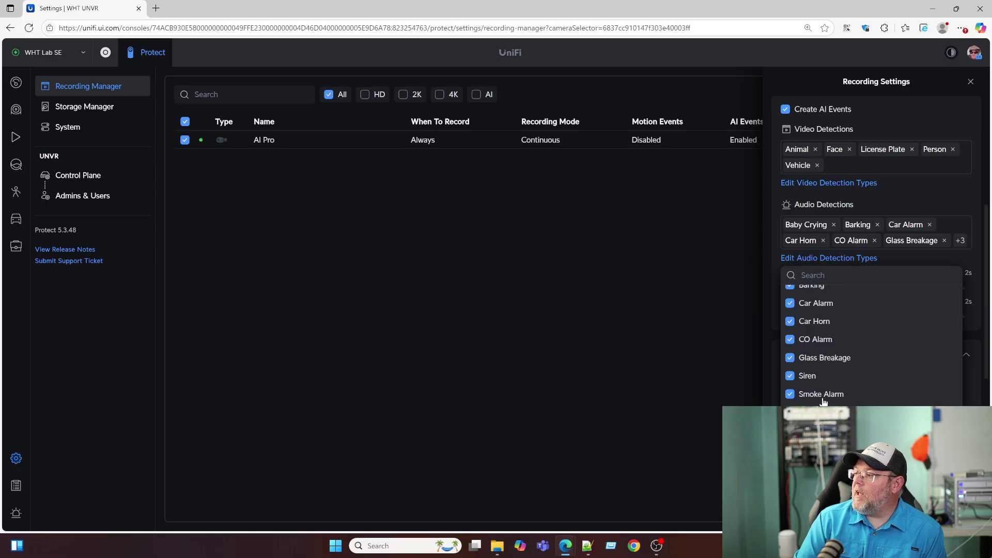
scroll(823, 402, "up", 1)
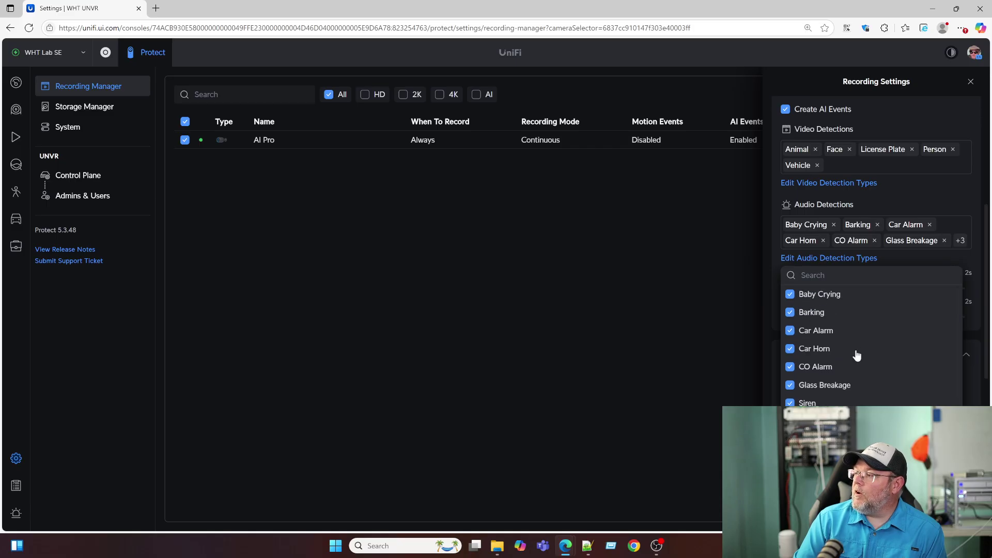
scroll(864, 367, "down", 1)
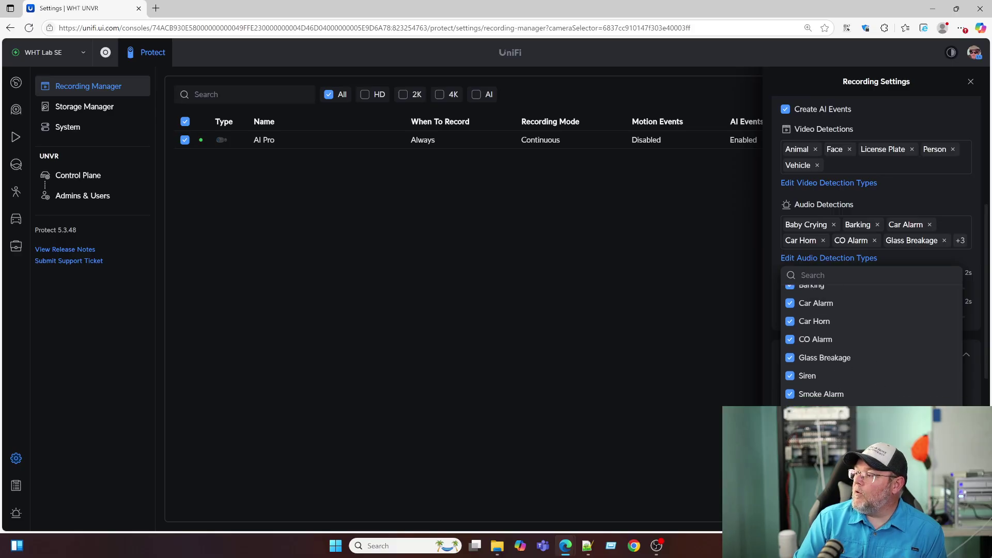
key("Escape")
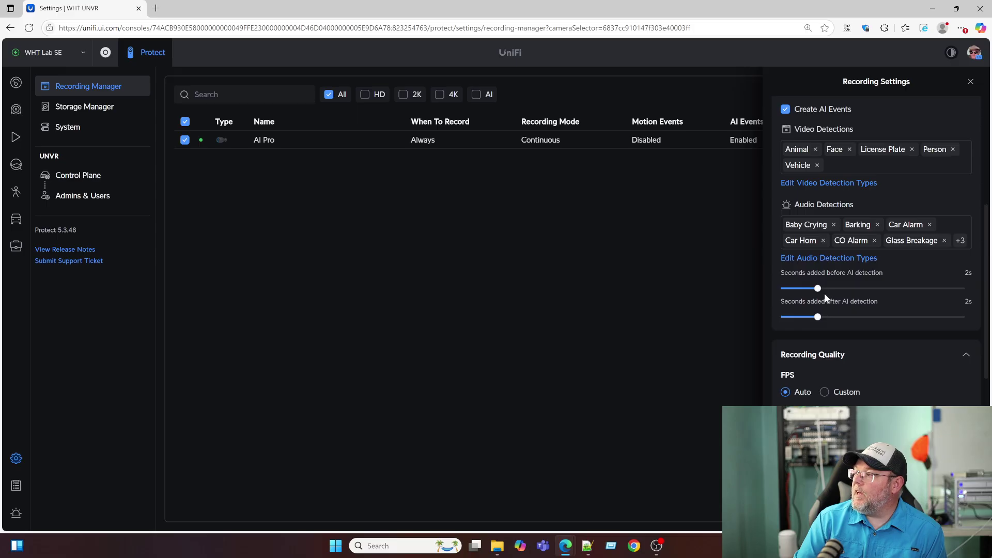
scroll(825, 298, "down", 4)
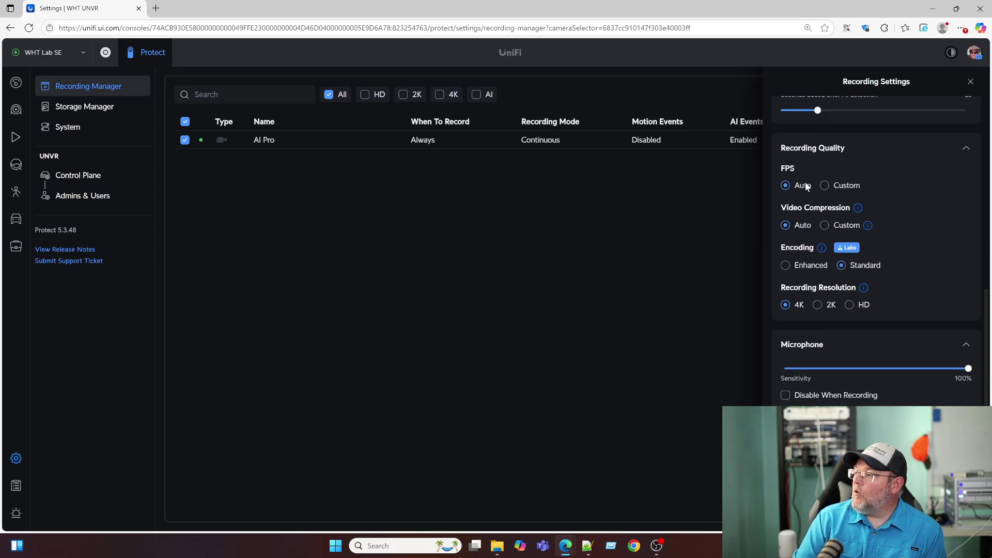
scroll(855, 311, "down", 3)
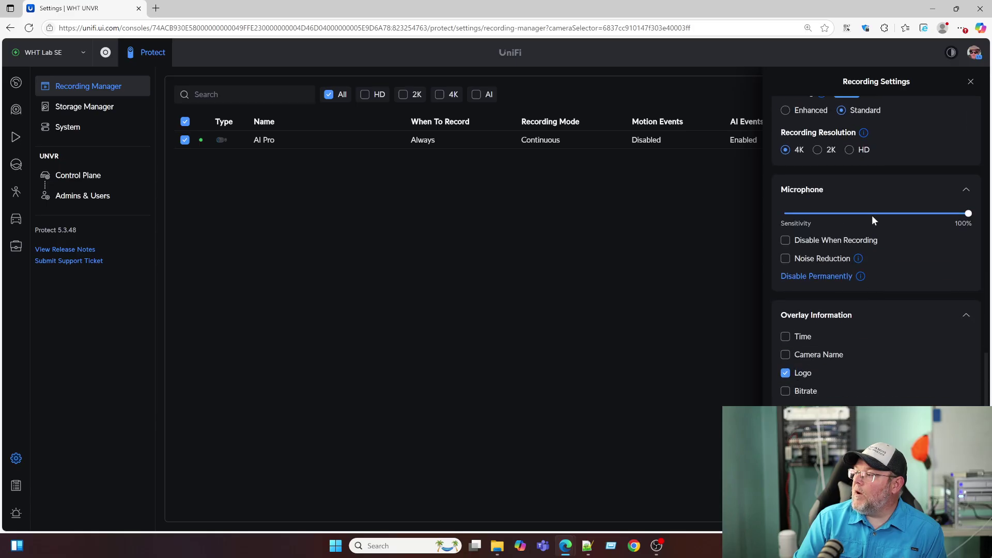
scroll(814, 326, "up", 5)
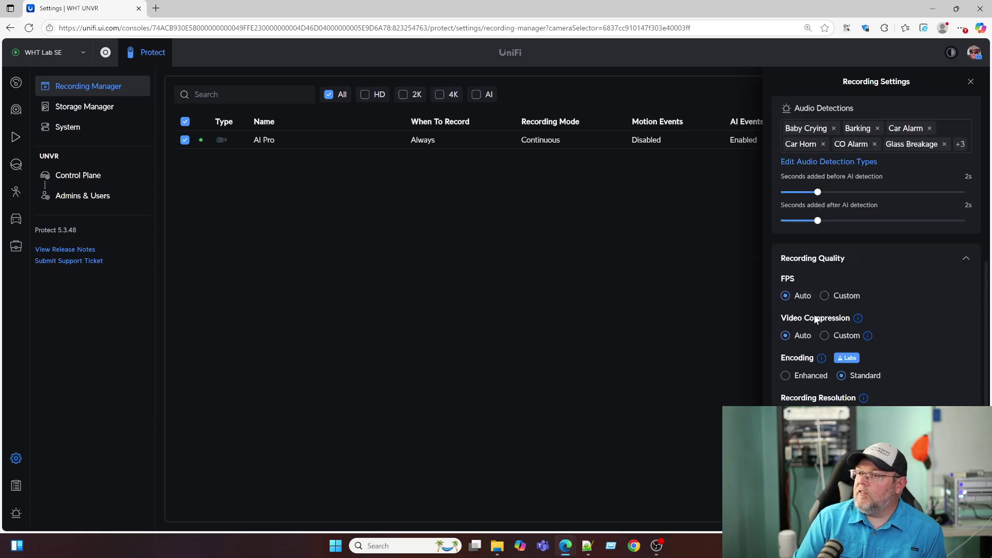
scroll(815, 320, "up", 3)
left_click(73, 128)
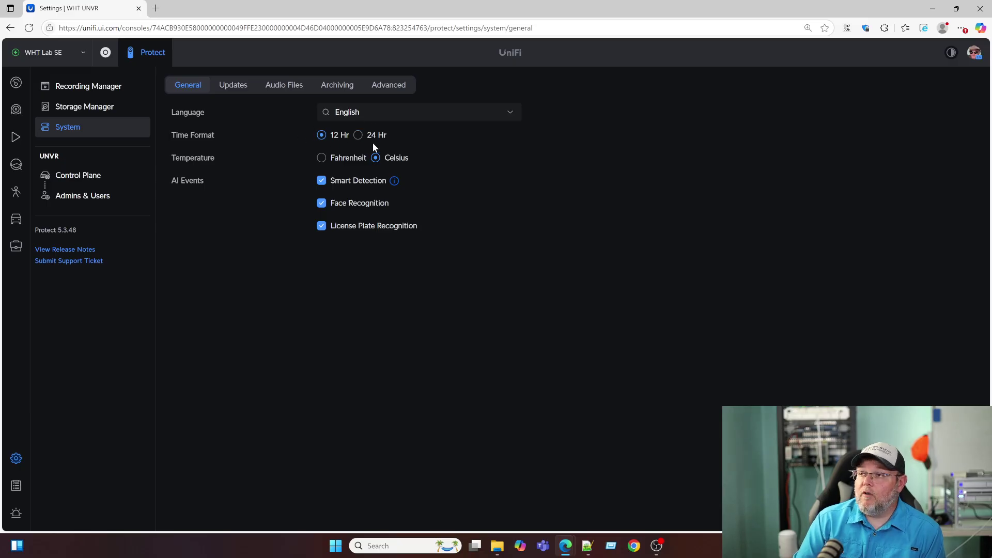
Apply Fahrenheit as the temperature unit, then view the Updates, Audio Files and Archiving tabs
left_click(319, 157)
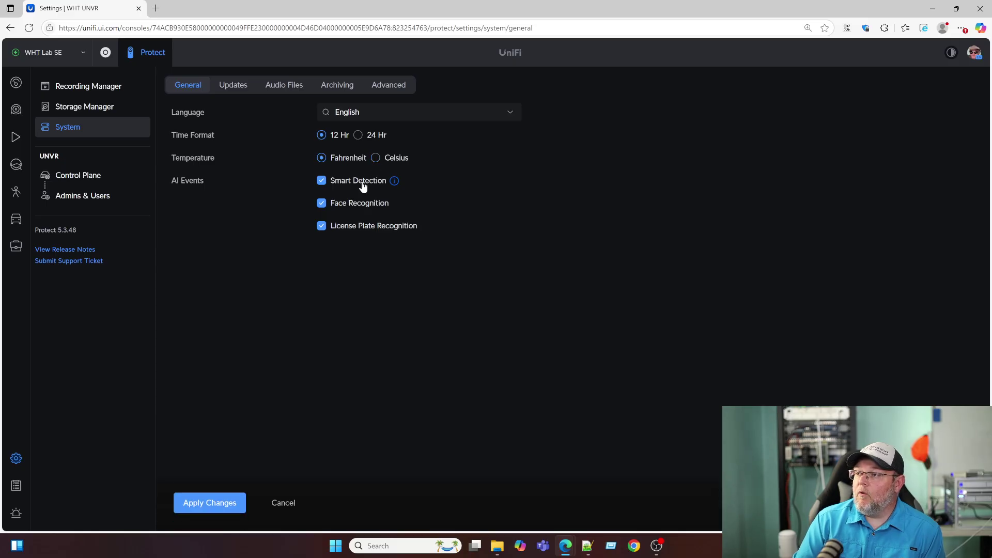
left_click(217, 508)
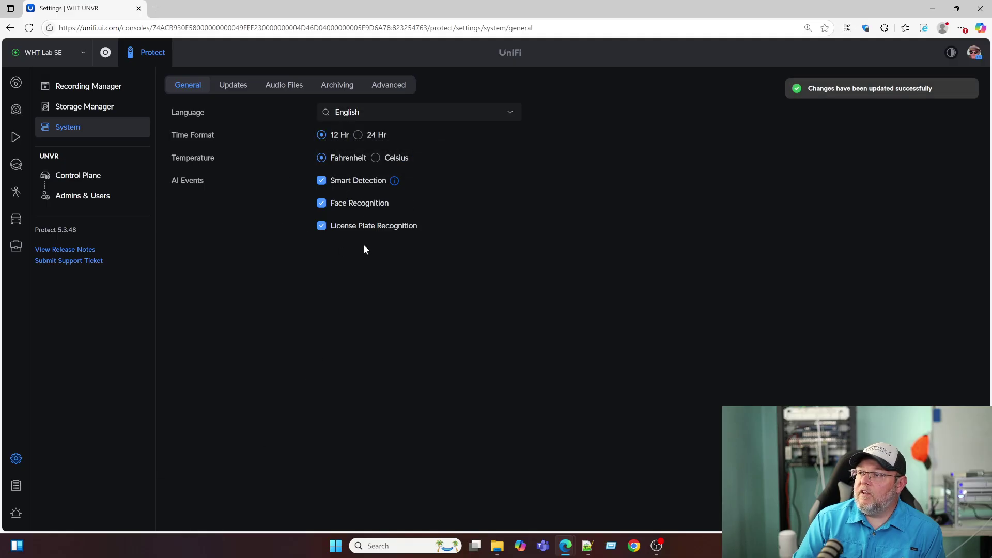
left_click(234, 88)
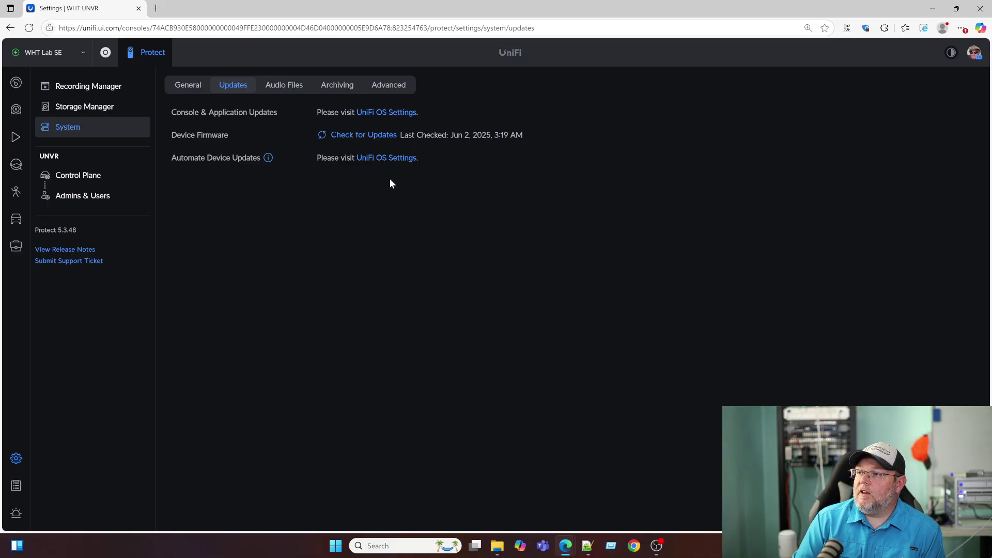
left_click(290, 86)
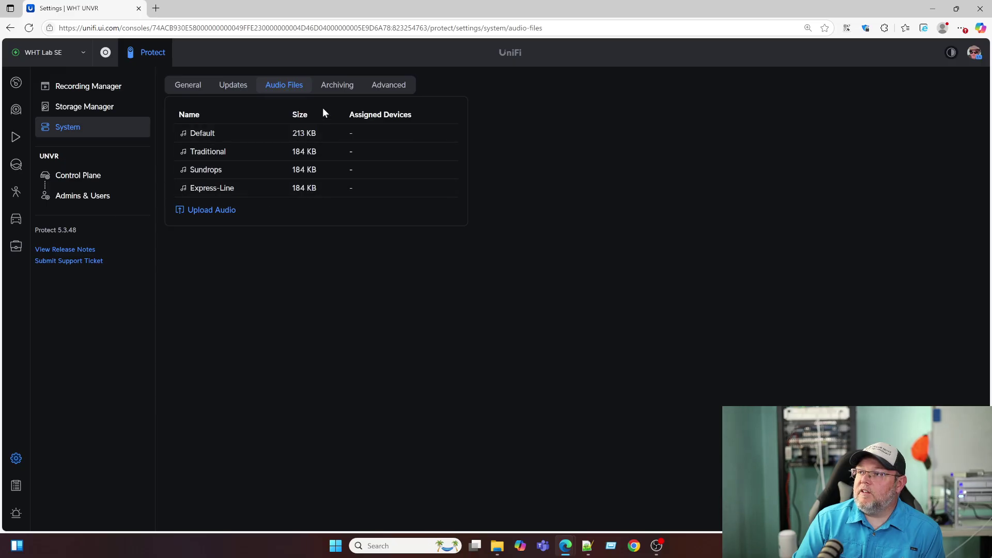
left_click(333, 85)
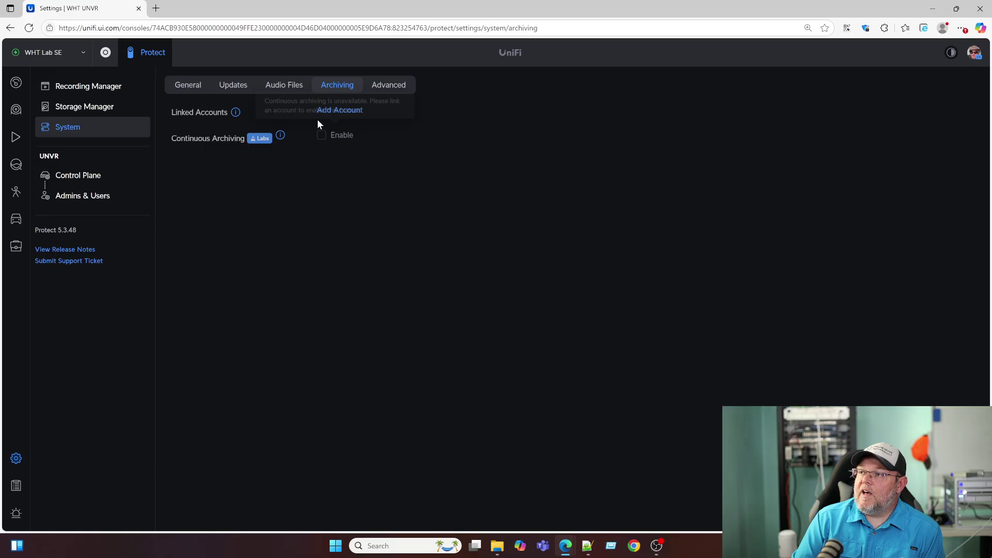
Try the Google Drive, OneDrive, Dropbox and NAS archiving providers, closing the NAS form without connecting
left_click(328, 110)
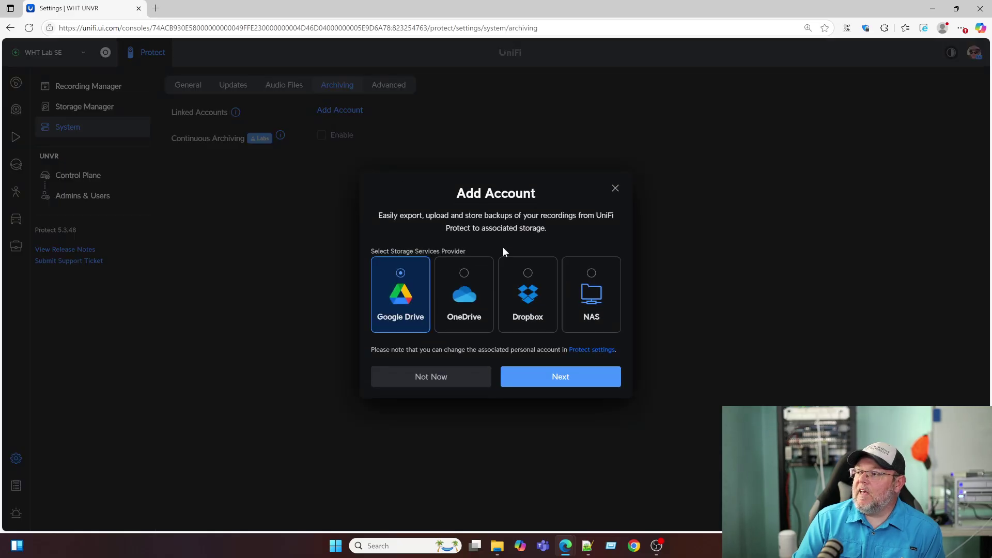
left_click(593, 283)
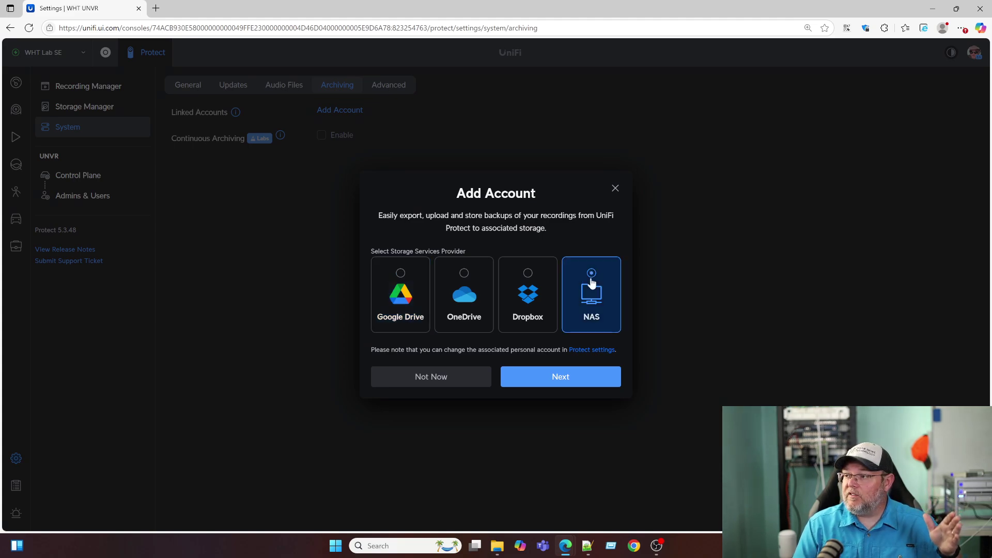
left_click(532, 285)
left_click(472, 283)
left_click(400, 289)
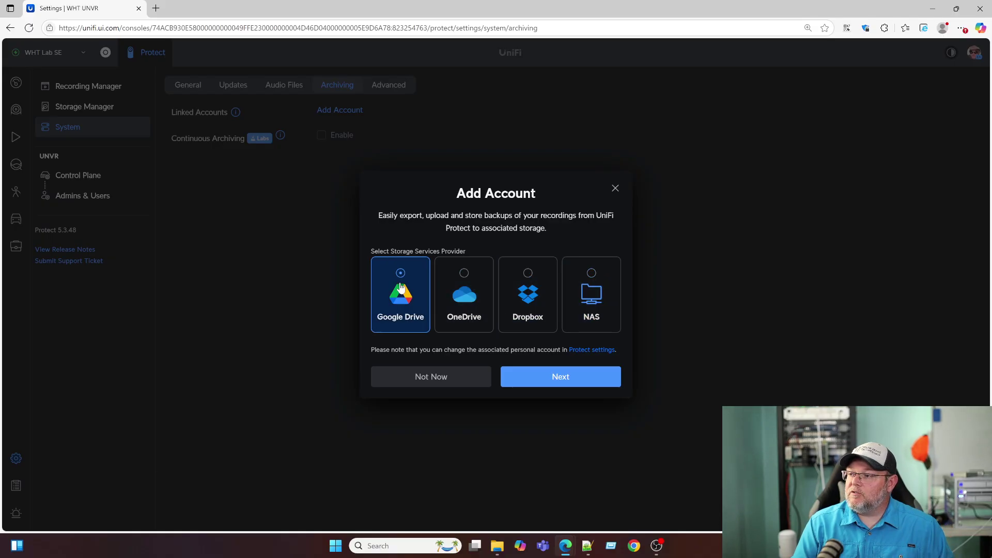
left_click(599, 293)
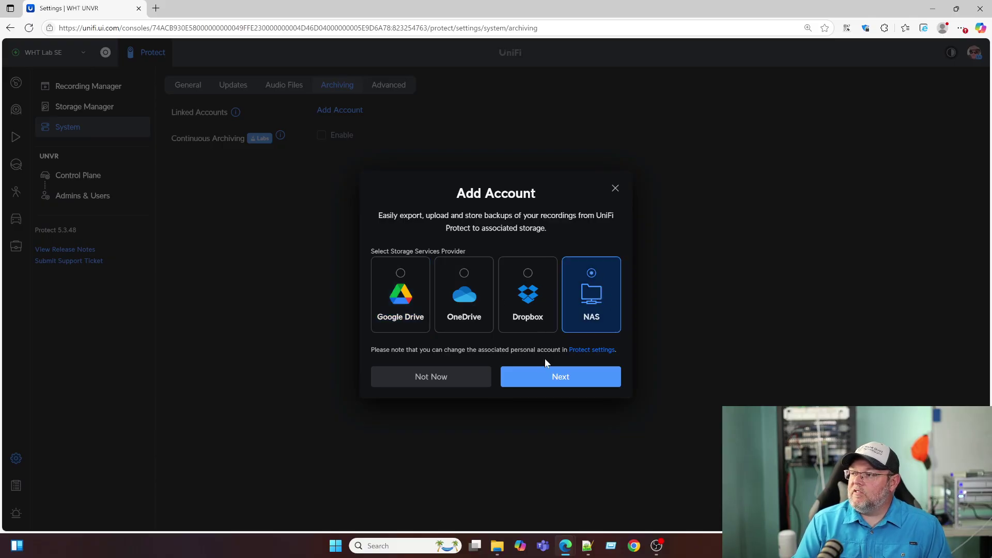
left_click(538, 378)
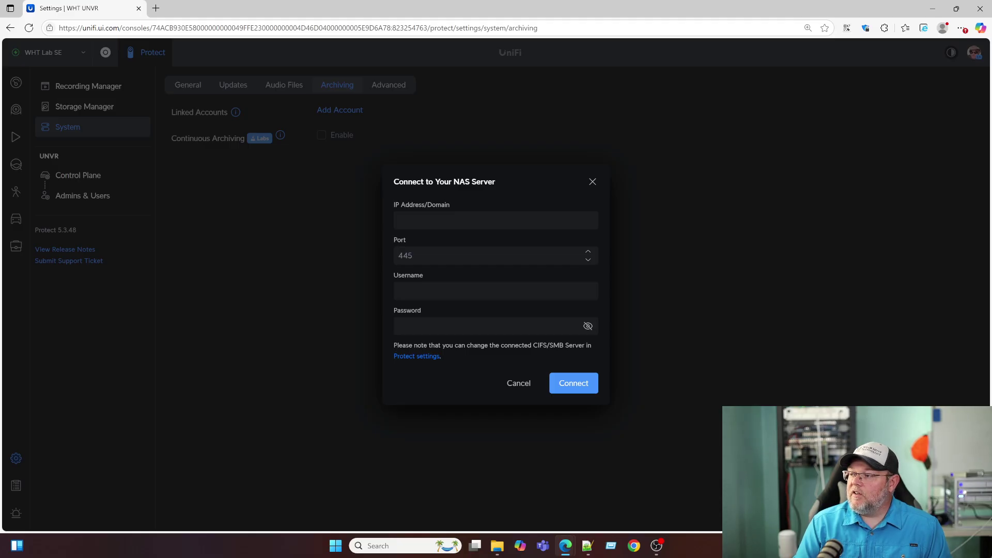
left_click(418, 356)
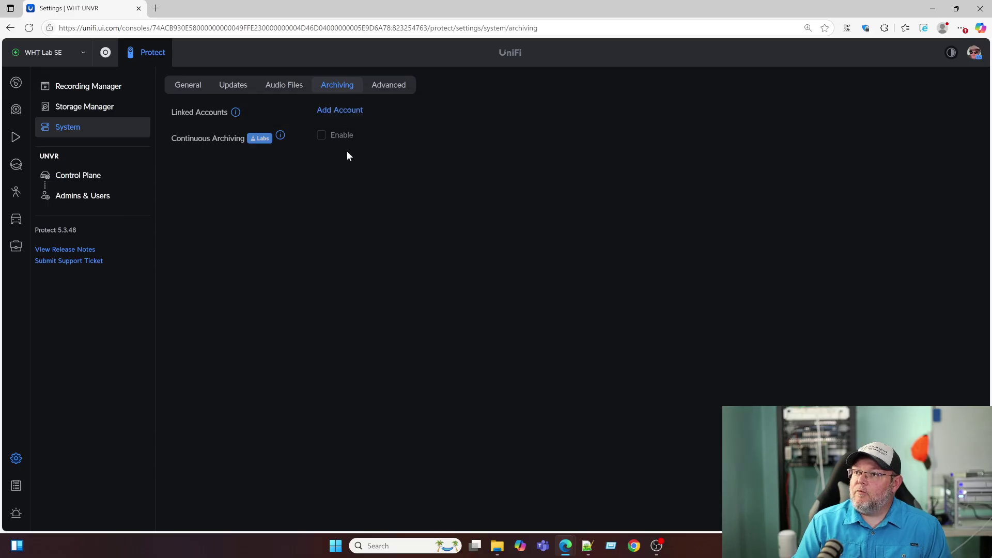
mouse_move(323, 137)
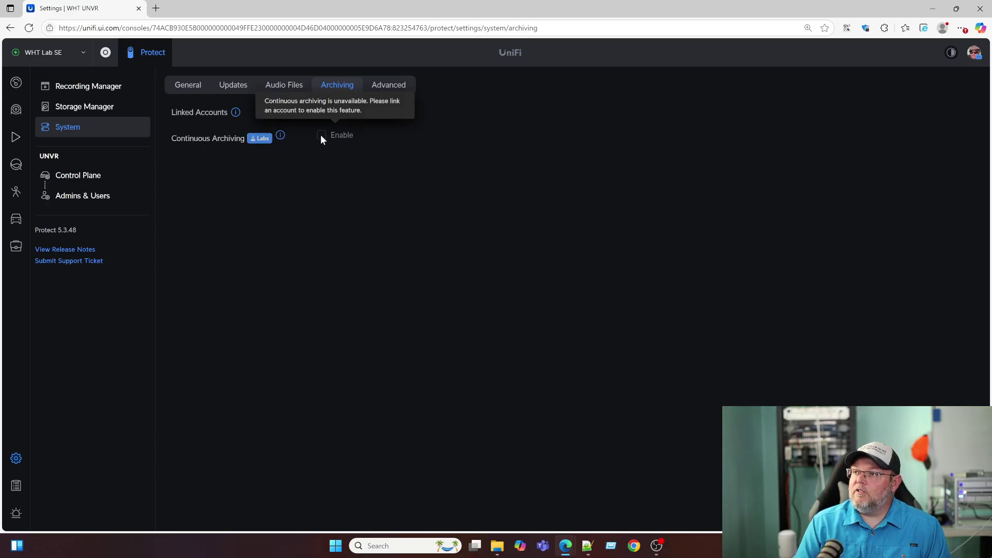
Check Advanced settings including Report False Detections, then open Control Plane showing UNVR 4.2.12 and Protect 5.3.48
left_click(400, 89)
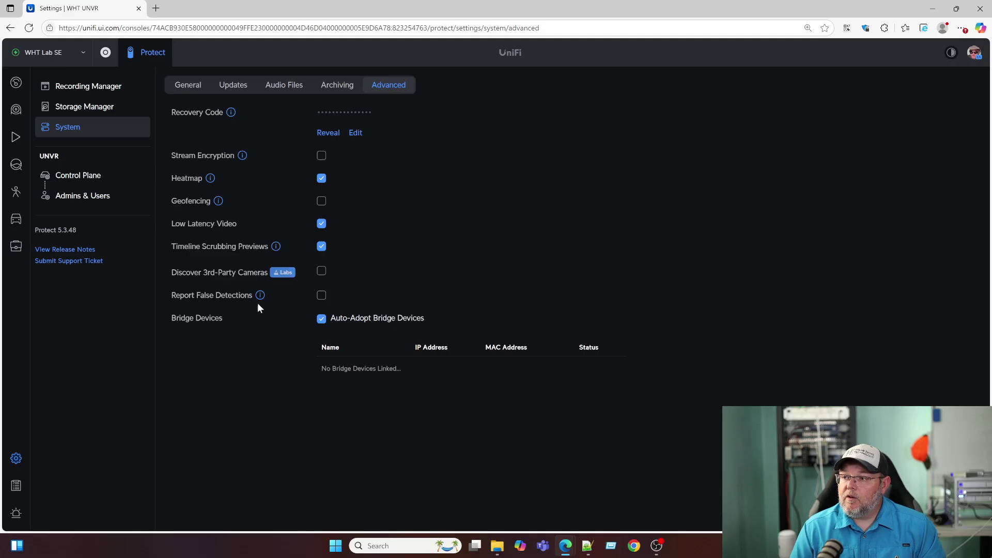
mouse_move(261, 297)
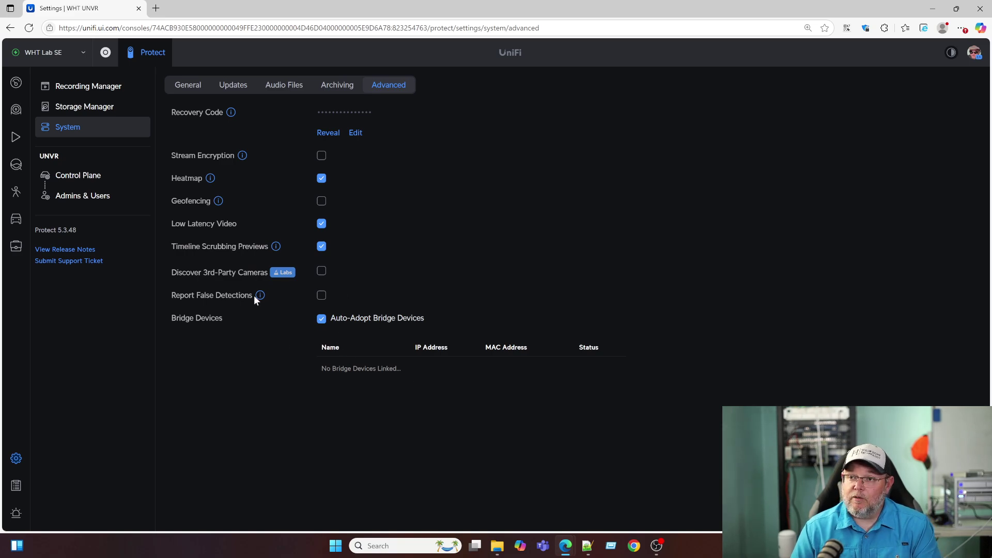
left_click(91, 177)
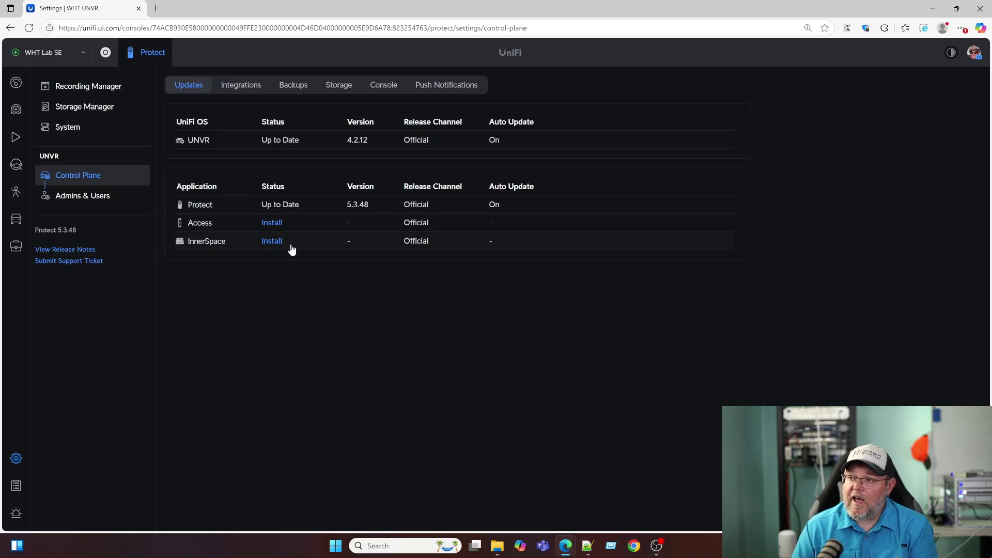
Browse the Control Plane Integrations, Backups, Storage, Console and Push Notifications tabs
left_click(238, 86)
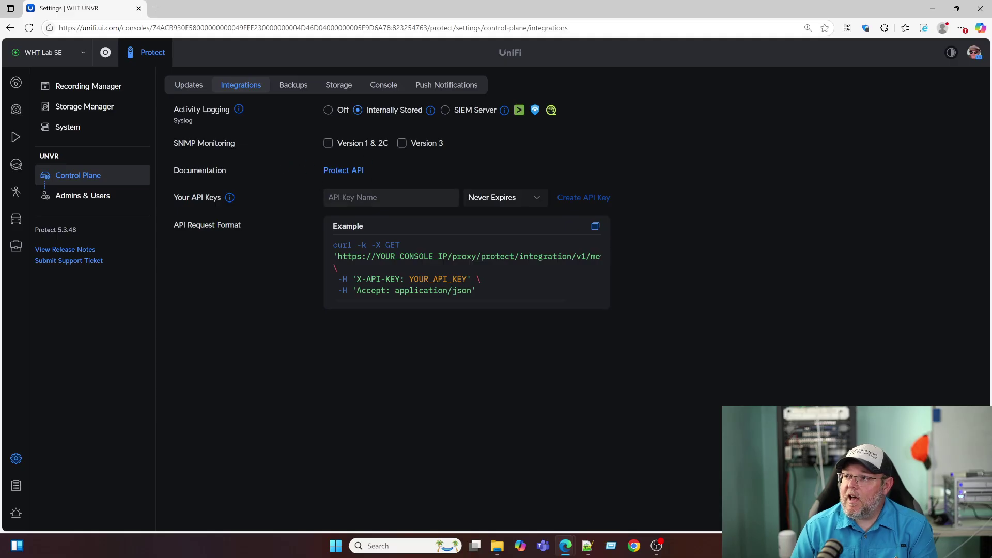
left_click(291, 91)
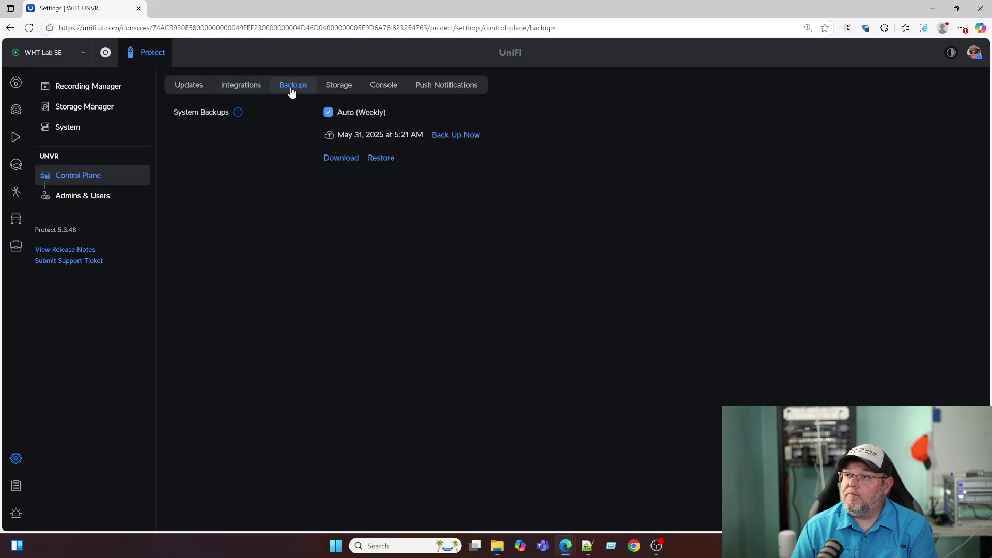
left_click(338, 84)
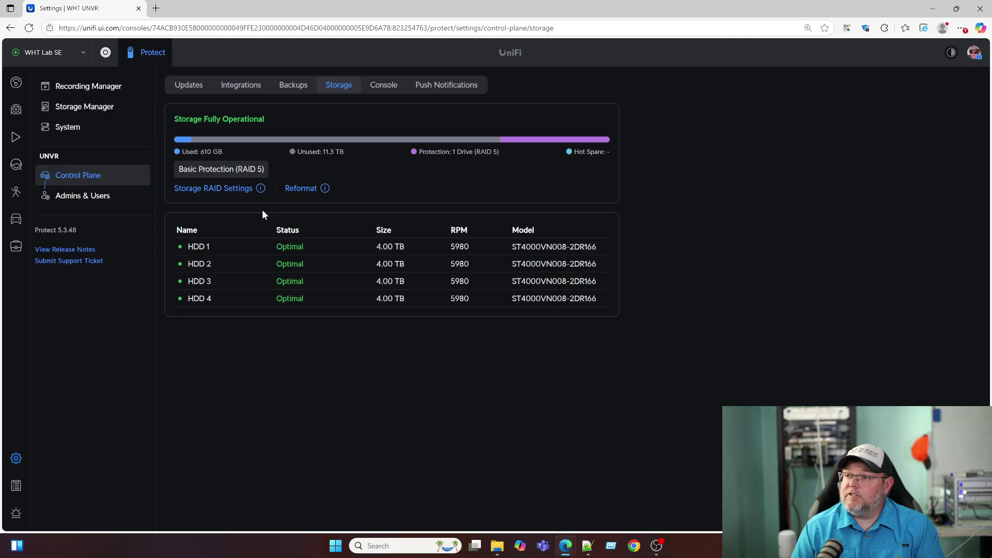
left_click(380, 86)
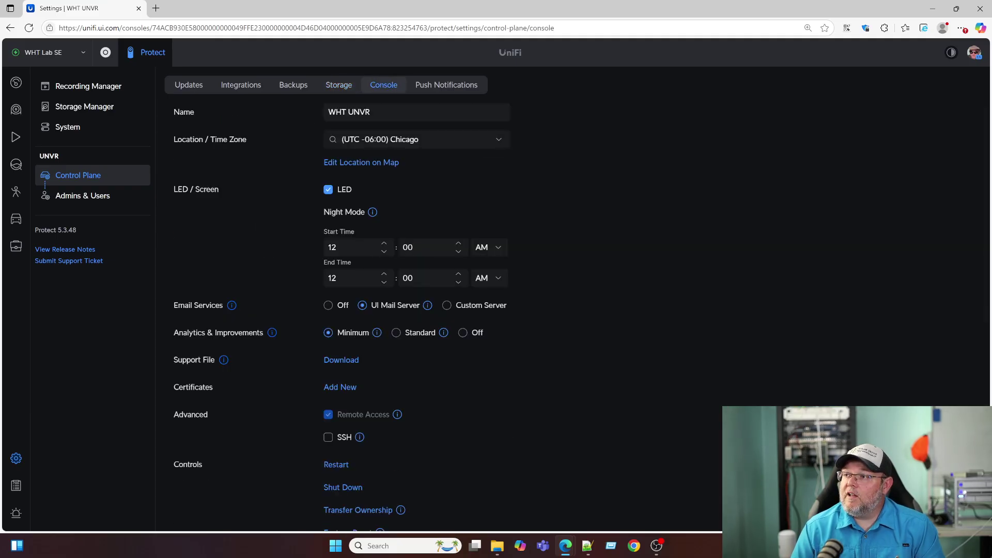
scroll(286, 236, "down", 4)
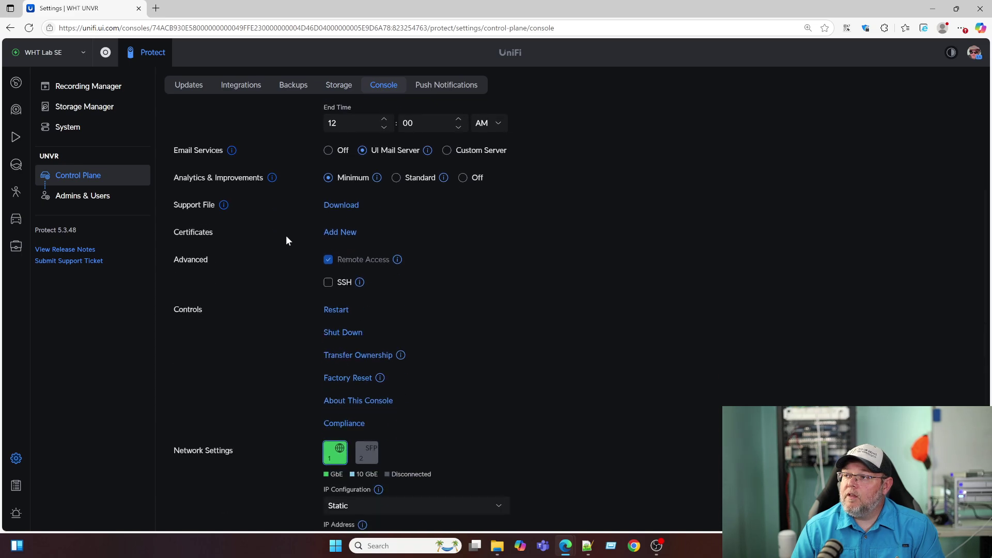
scroll(286, 241, "down", 3)
scroll(286, 240, "up", 7)
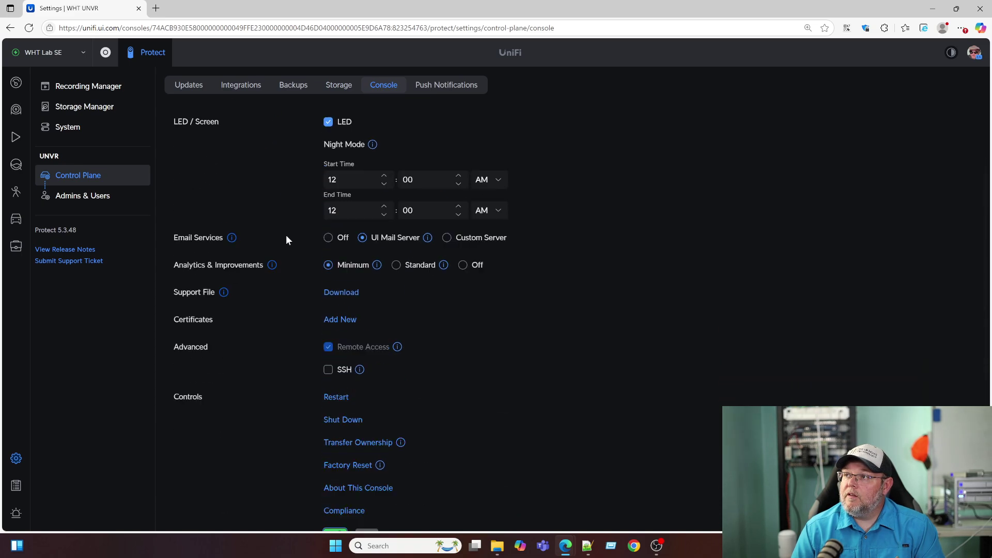
left_click(431, 88)
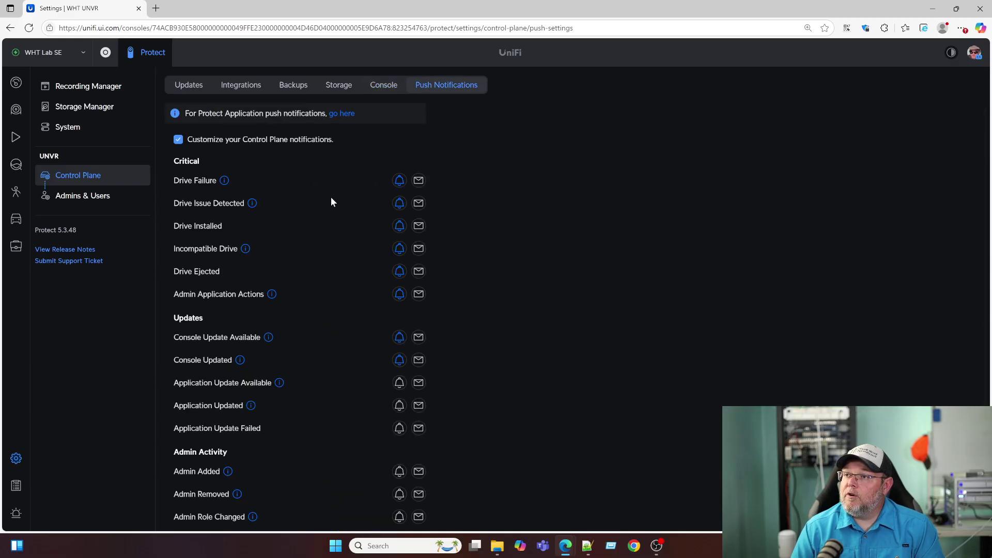
scroll(287, 316, "down", 3)
scroll(290, 317, "up", 3)
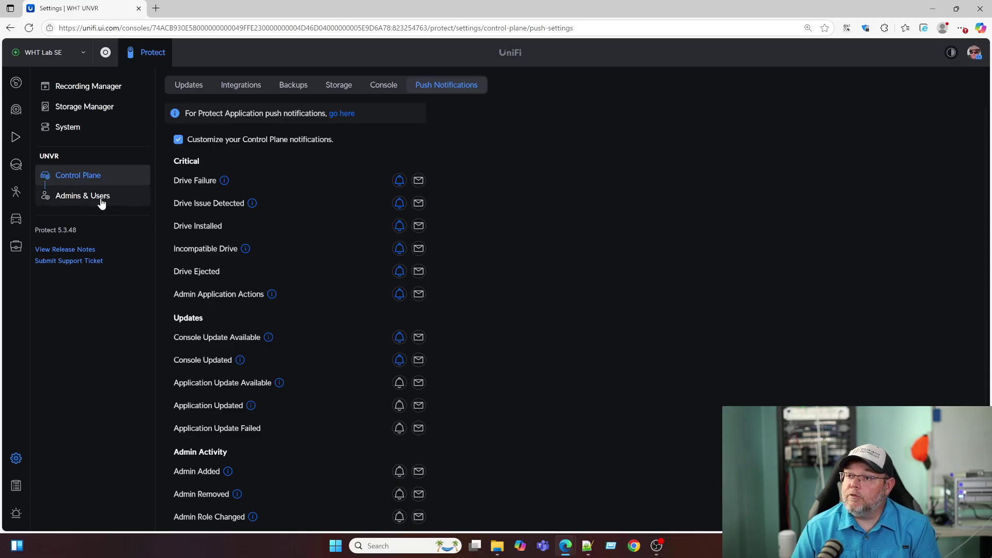
Scroll the System Log's AI Pro speech detections, 4.75.106 updates and admin activity entries
left_click(18, 487)
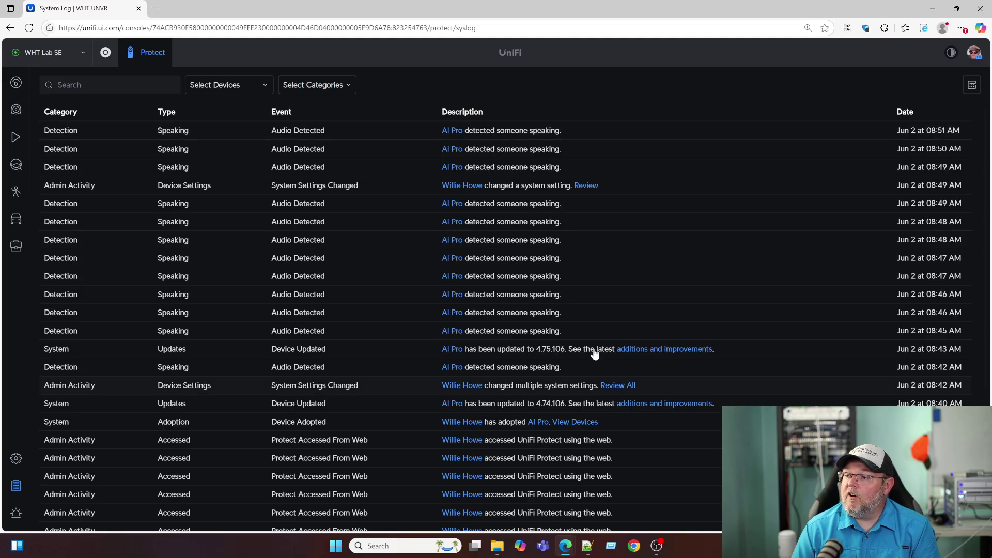
scroll(186, 403, "down", 4)
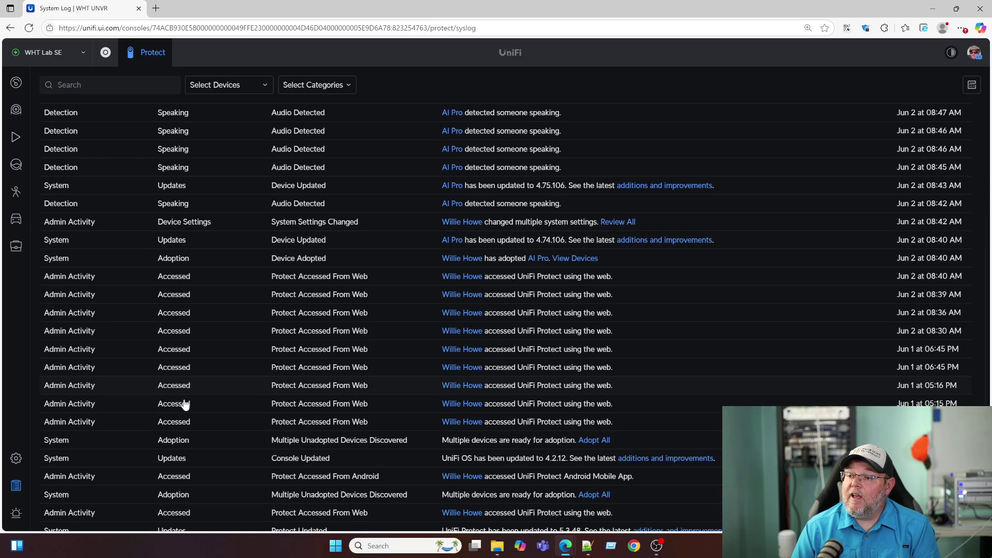
scroll(186, 404, "up", 4)
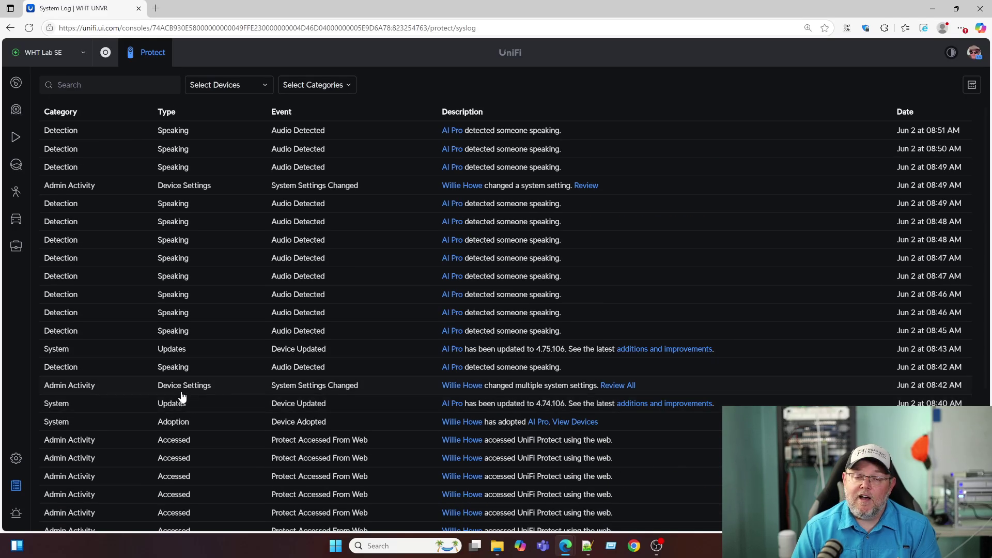
Open Alarm Manager and look over its alarm list
left_click(16, 513)
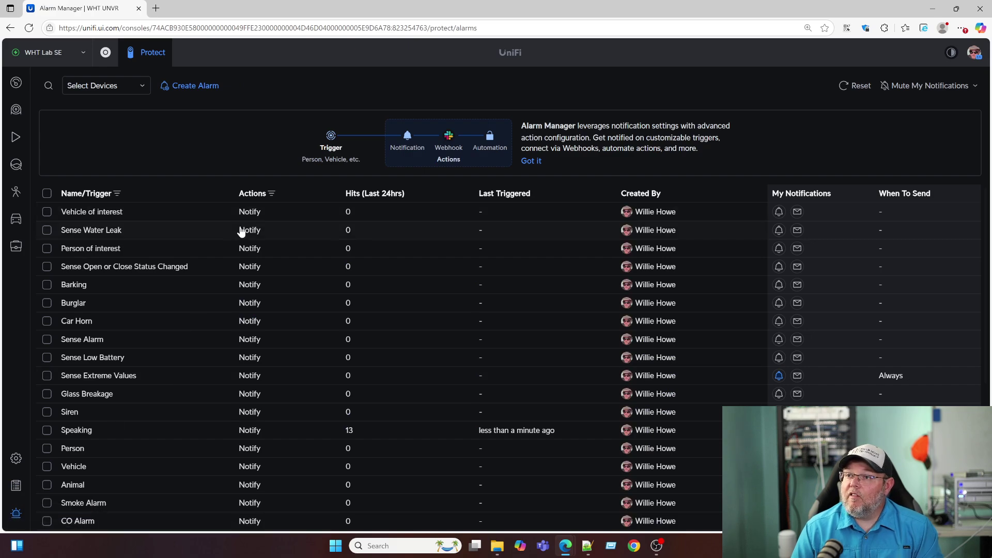
scroll(194, 261, "down", 5)
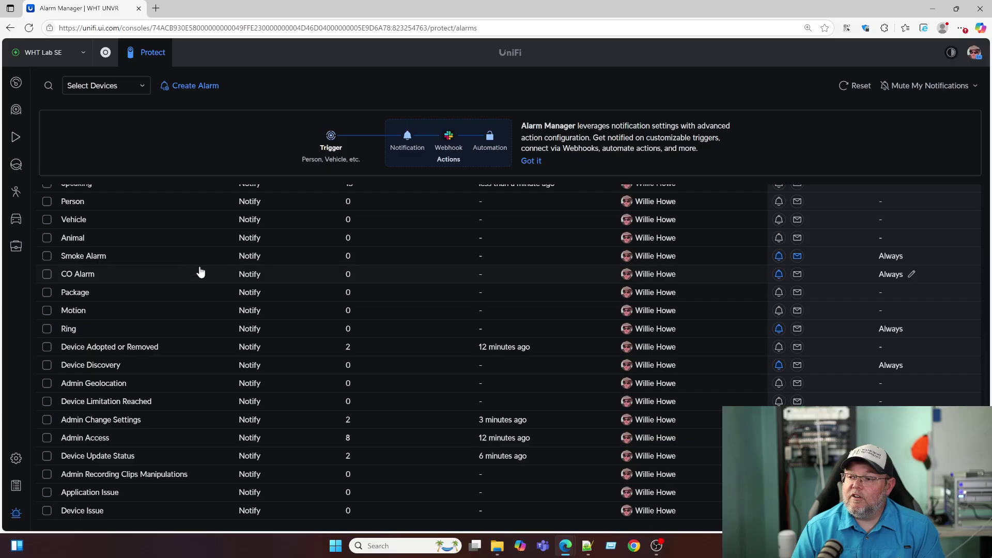
scroll(200, 272, "up", 3)
scroll(202, 270, "up", 2)
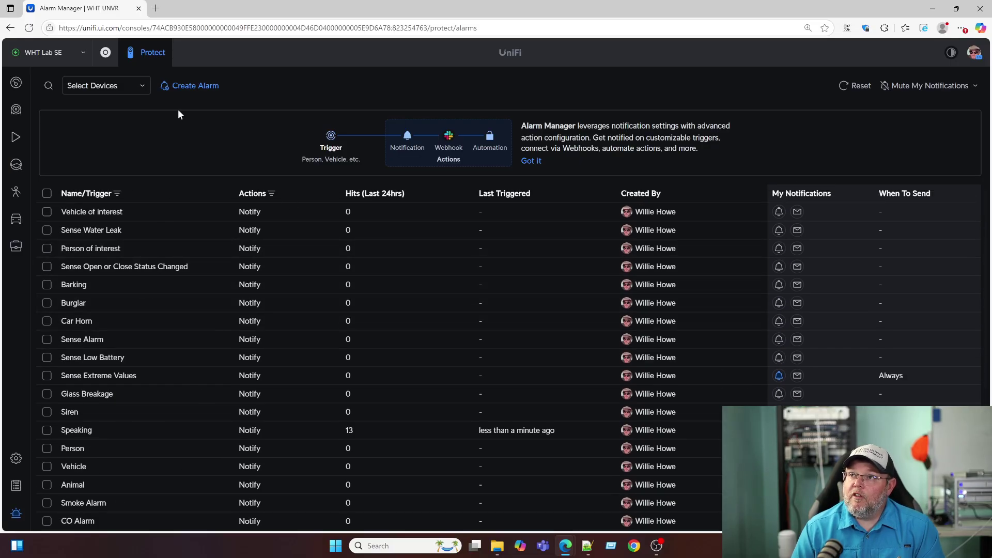
Create a new alarm with a Webhook action set to Custom Webhook
left_click(192, 87)
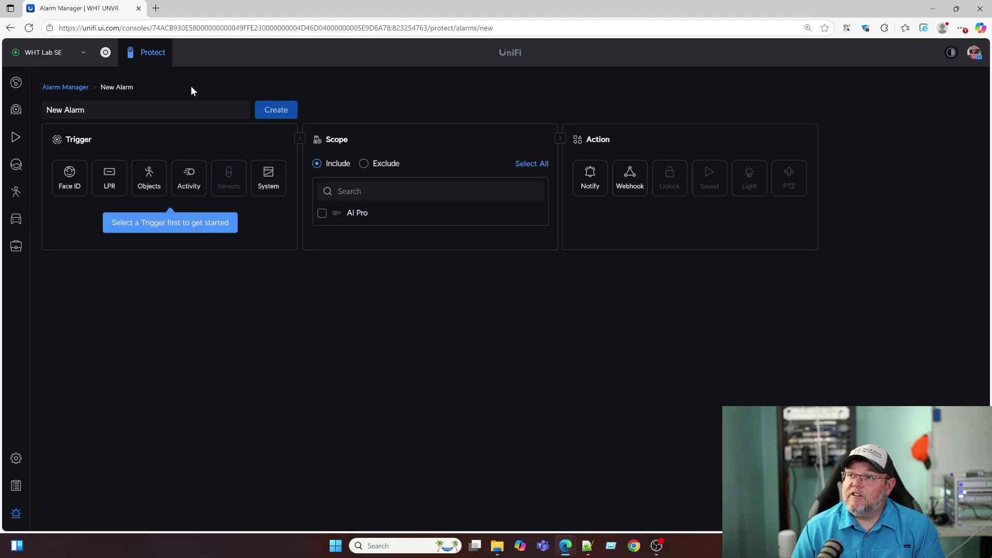
left_click(629, 178)
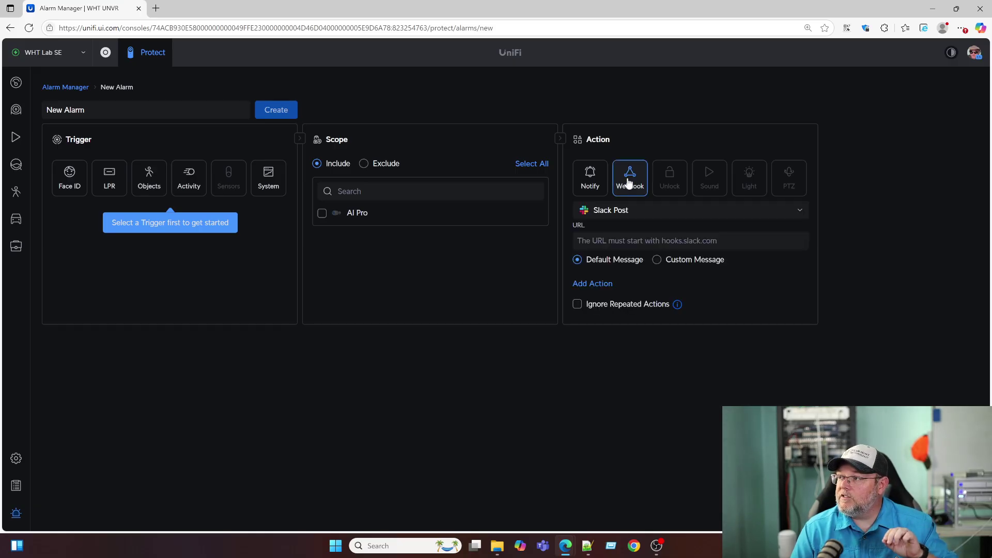
left_click(627, 211)
left_click(627, 250)
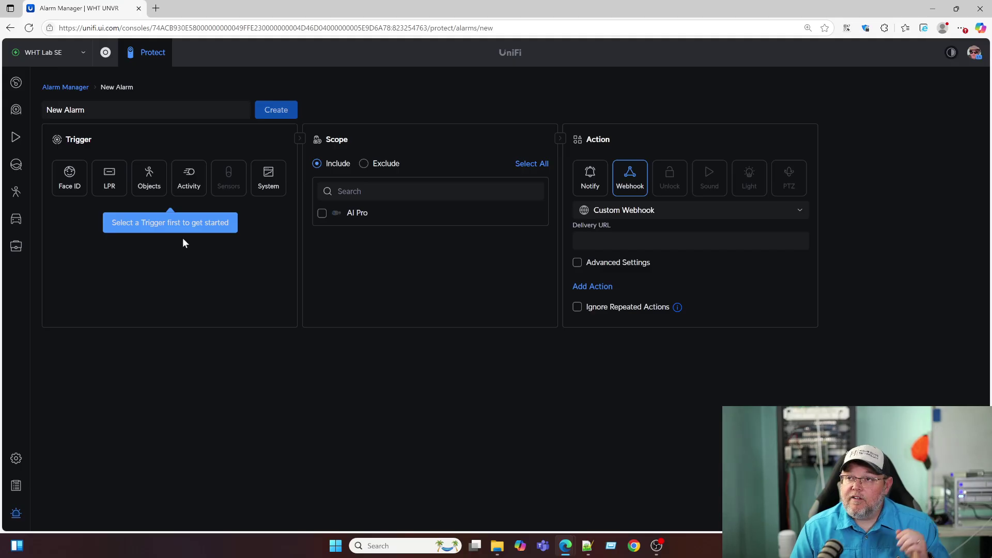
Go to the Dashboard and discard the unsaved New Alarm
left_click(17, 84)
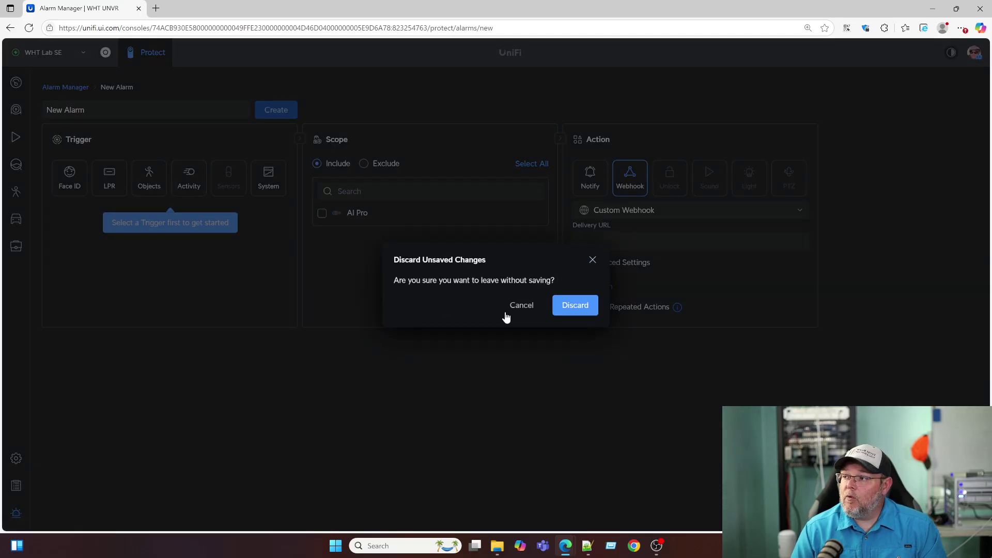
left_click(571, 309)
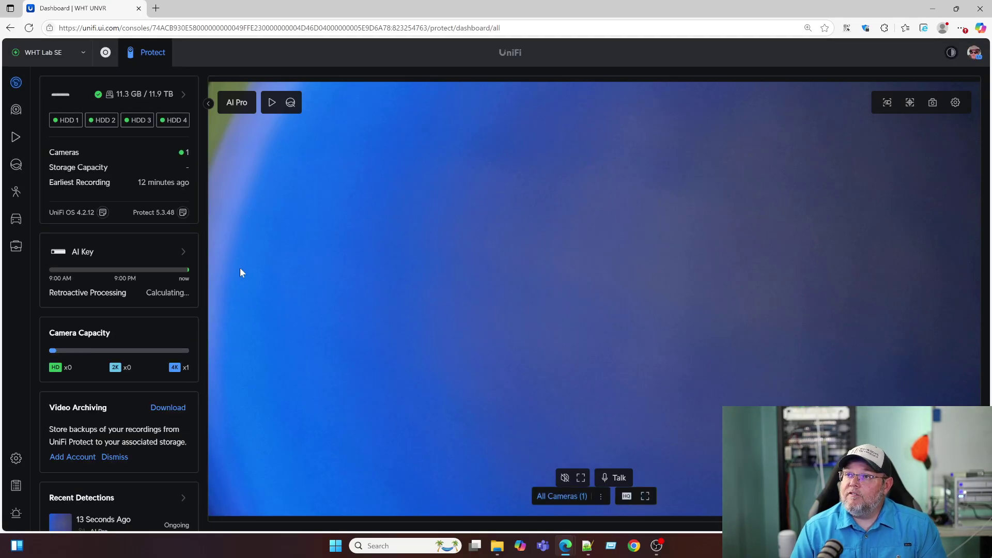